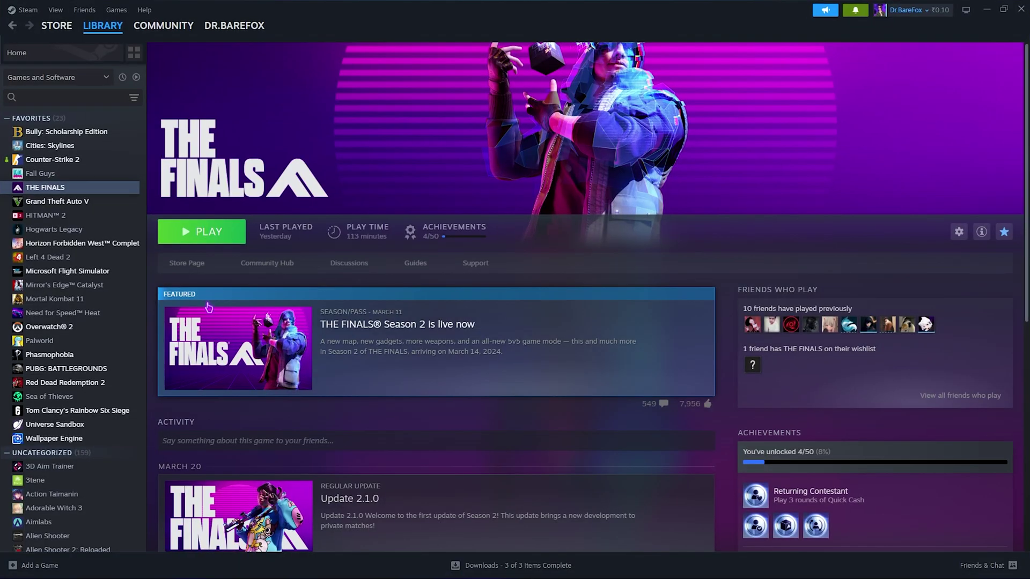
Open THE FINALS' local install folder via Manage > Browse local files in the Steam library
{"action": "right_click", "coordinate": [43, 193]}
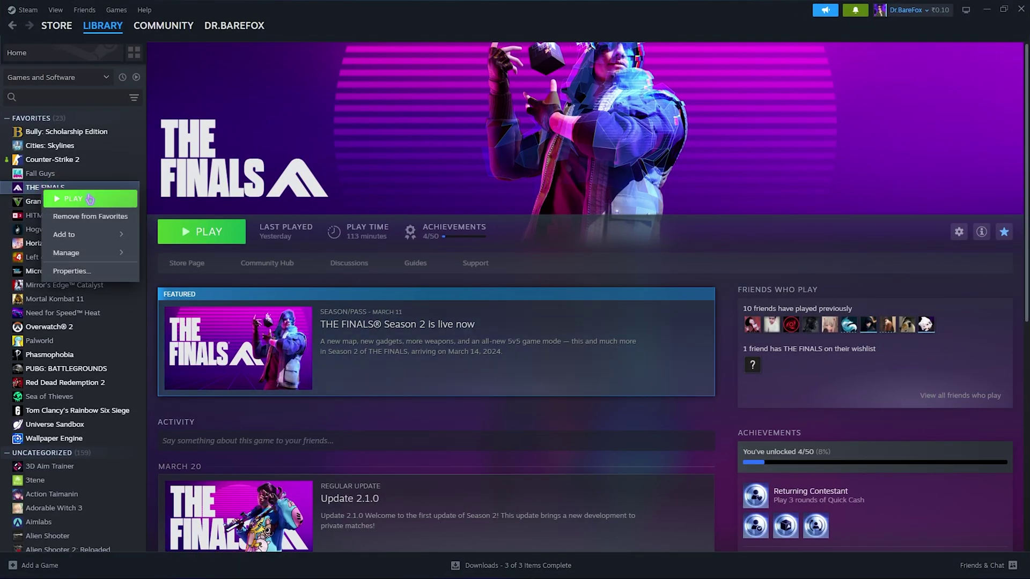
{"action": "mouse_move", "coordinate": [88, 263]}
{"action": "left_click", "coordinate": [182, 272]}
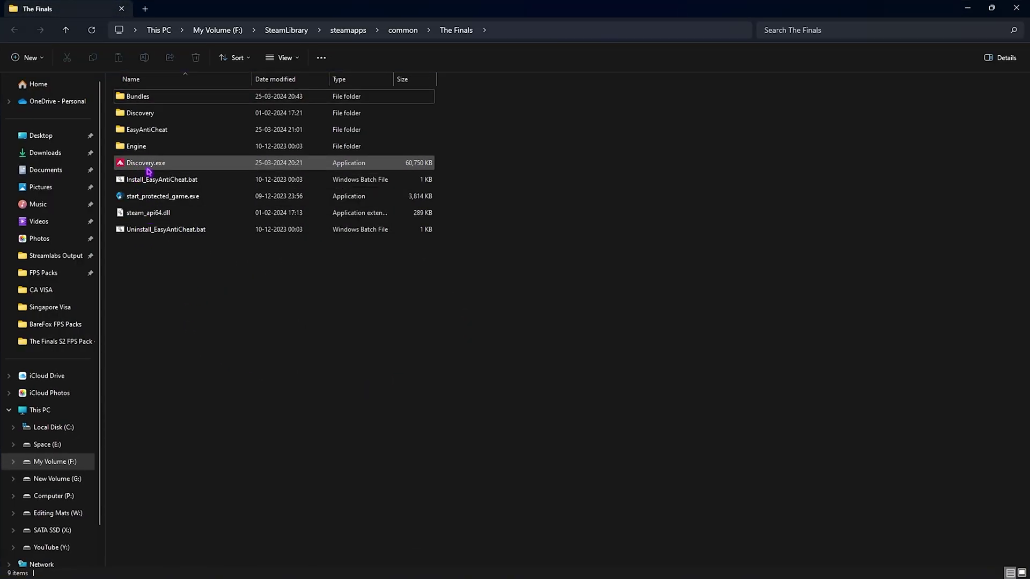
Disable fullscreen optimizations for Discovery.exe and set its high DPI scaling override to Application
{"action": "right_click", "coordinate": [149, 164]}
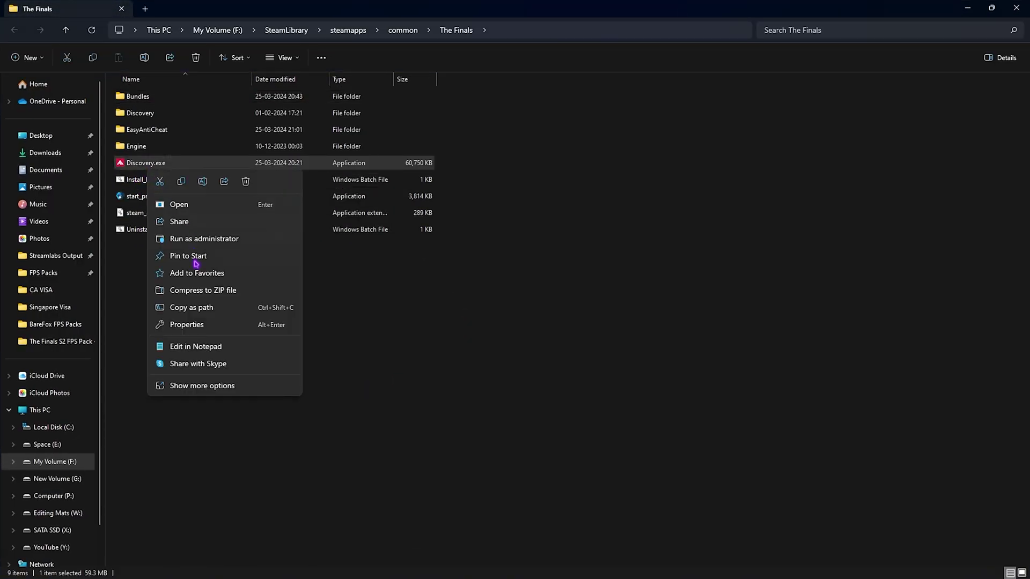
{"action": "left_click", "coordinate": [187, 325]}
{"action": "left_click", "coordinate": [247, 203]}
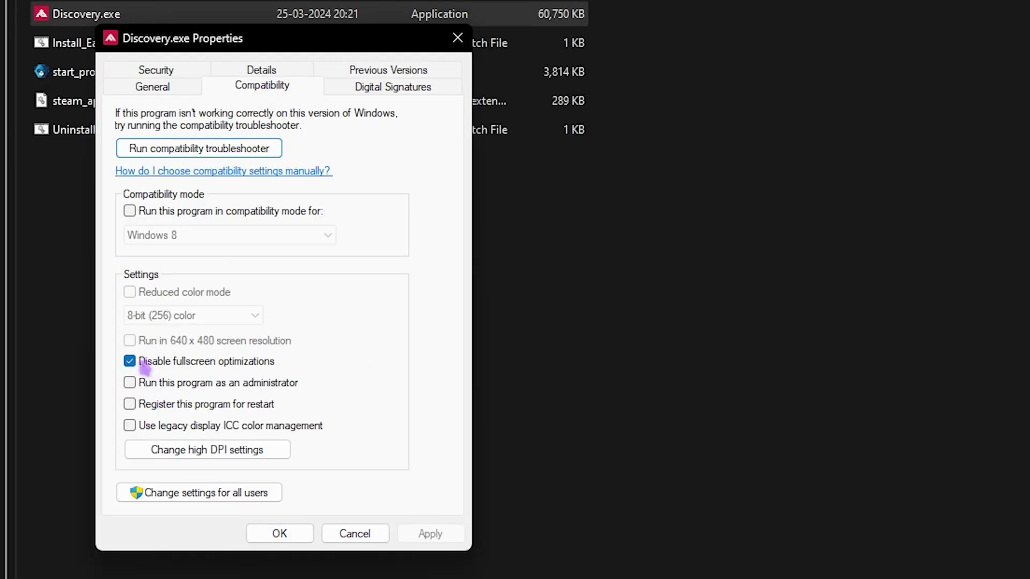
{"action": "left_click", "coordinate": [206, 450]}
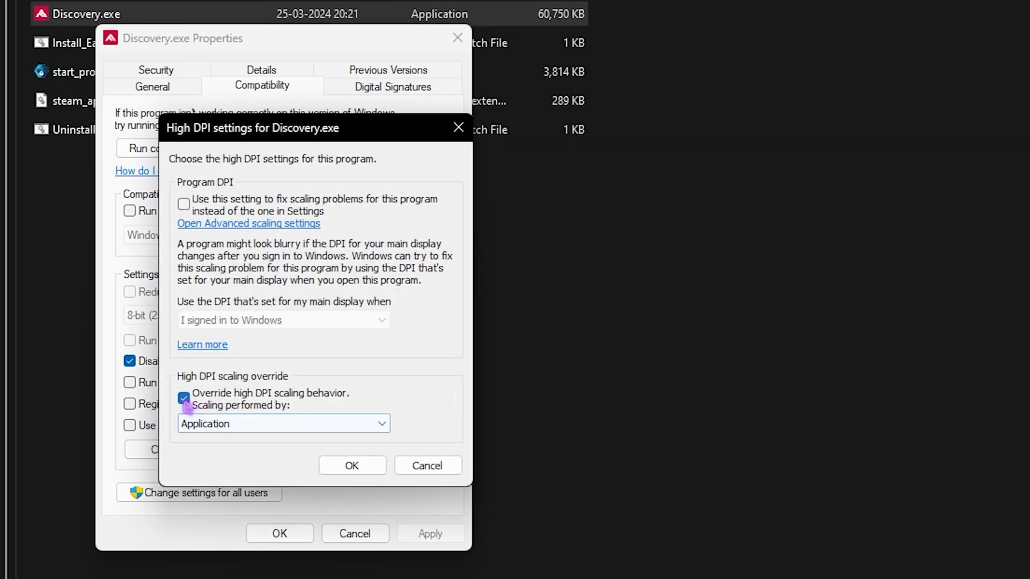
{"action": "left_click", "coordinate": [362, 471]}
{"action": "left_click", "coordinate": [279, 533]}
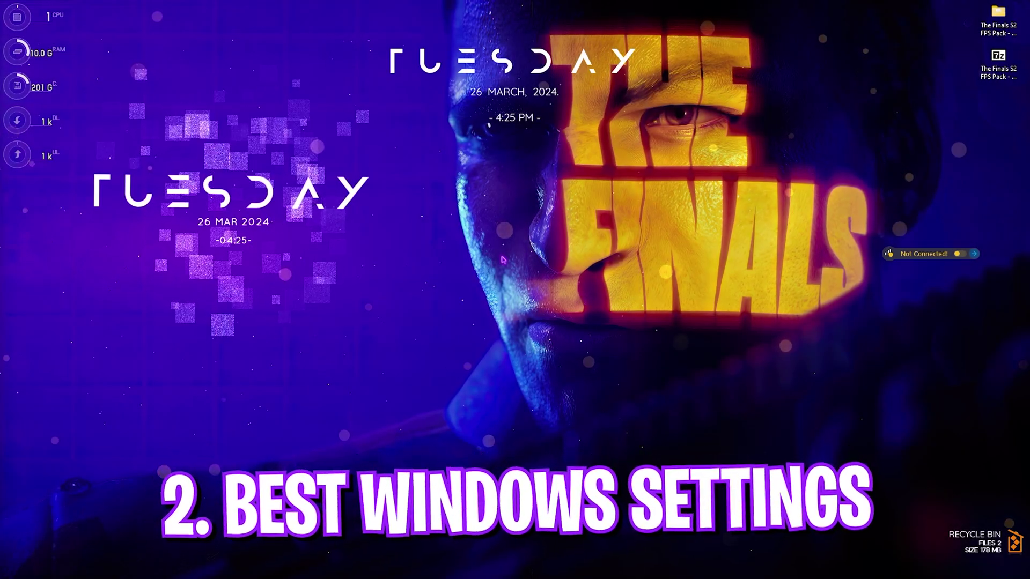
Launch Windows Settings and check that Game Bar controller access under Gaming is off
{"action": "key", "text": "super"}
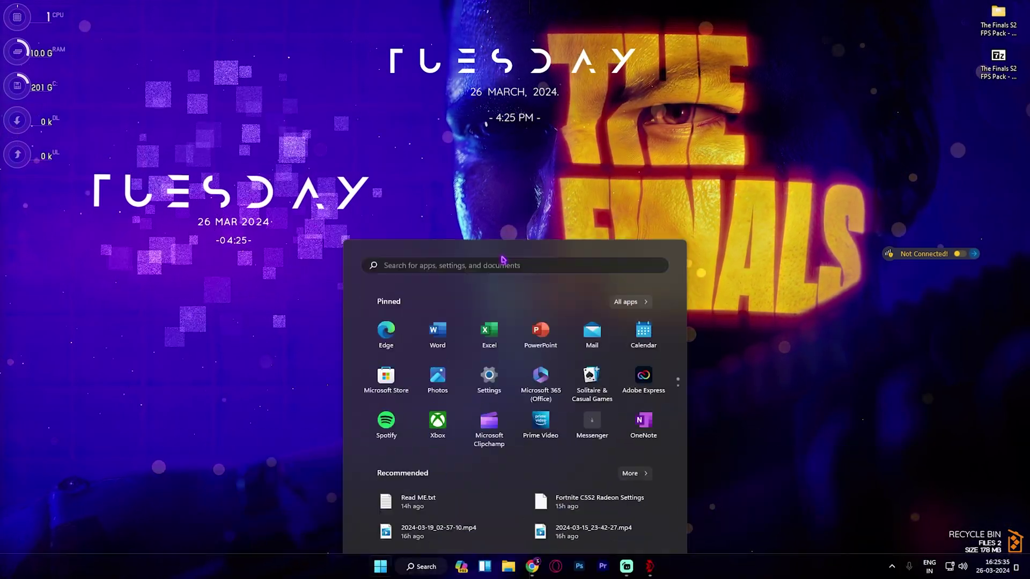
{"action": "type", "text": "settings"}
{"action": "key", "text": "Return"}
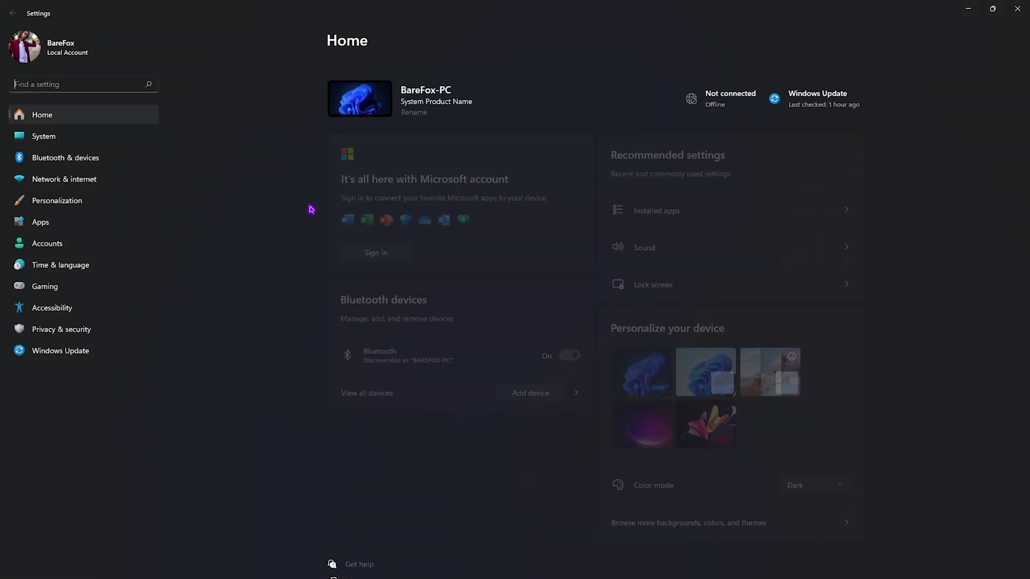
{"action": "left_click", "coordinate": [45, 286]}
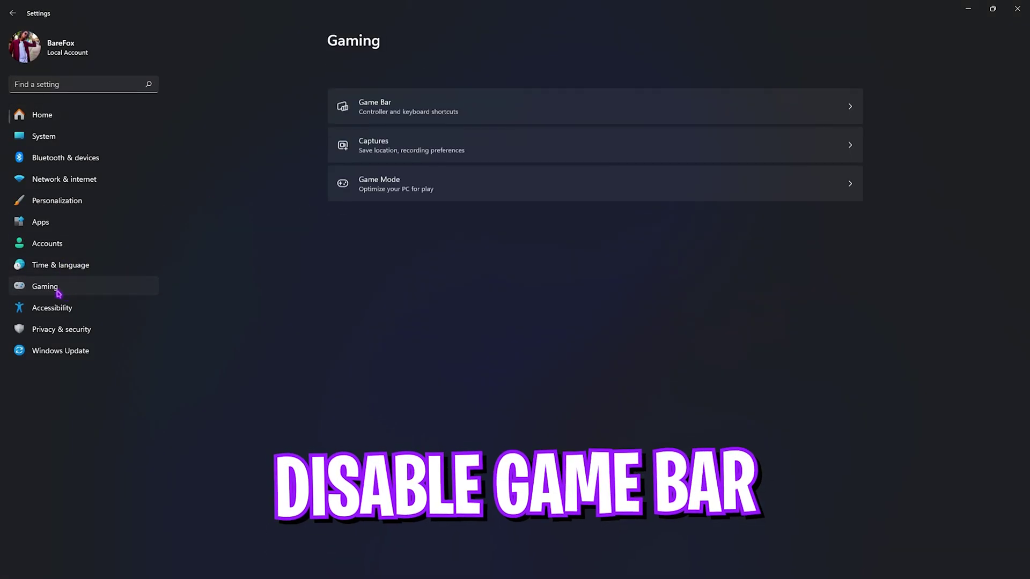
{"action": "left_click", "coordinate": [437, 114]}
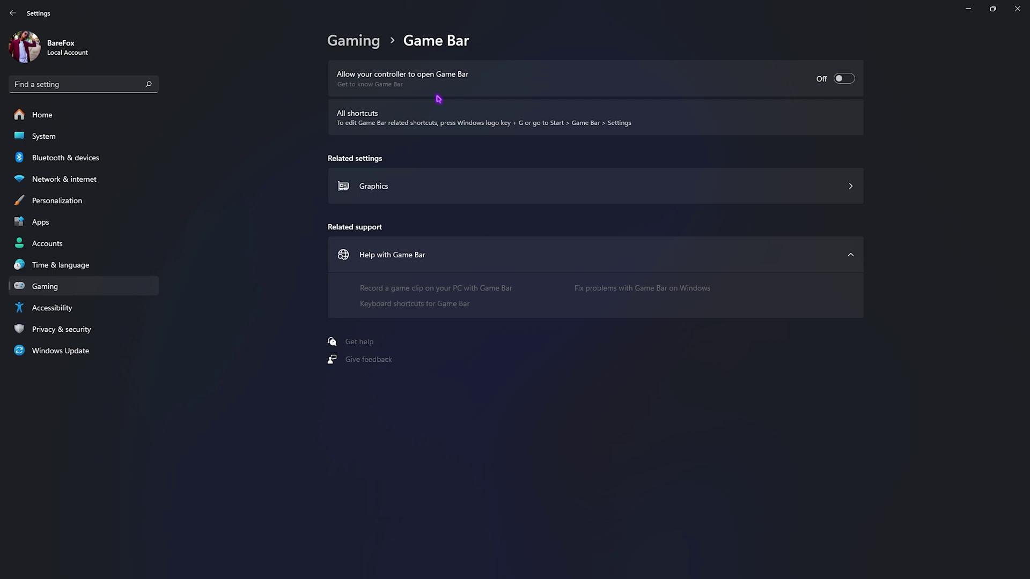
Confirm Game Mode is on and go to its related Graphics settings
{"action": "left_click", "coordinate": [367, 45]}
{"action": "left_click", "coordinate": [404, 162]}
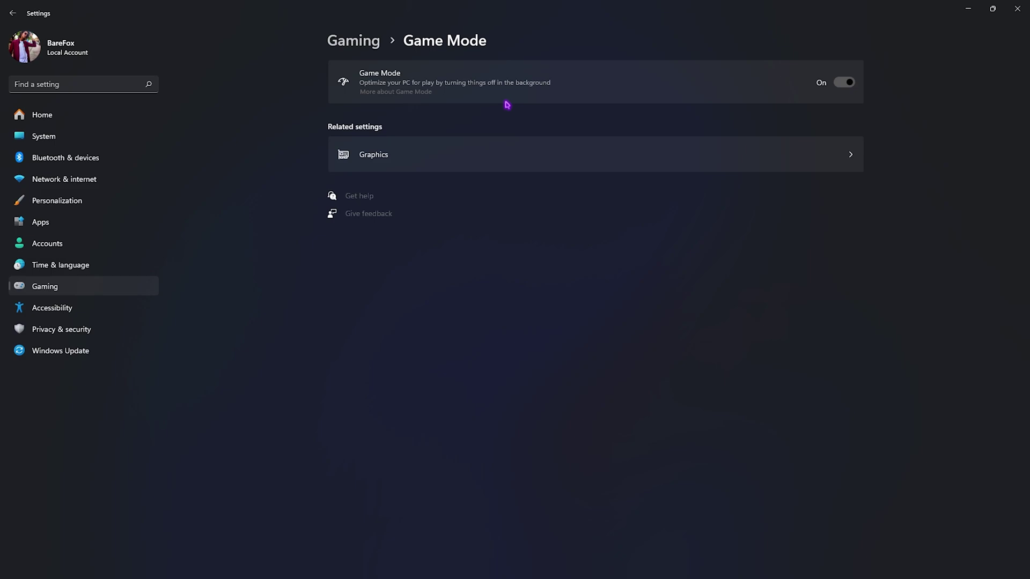
{"action": "left_click", "coordinate": [387, 160]}
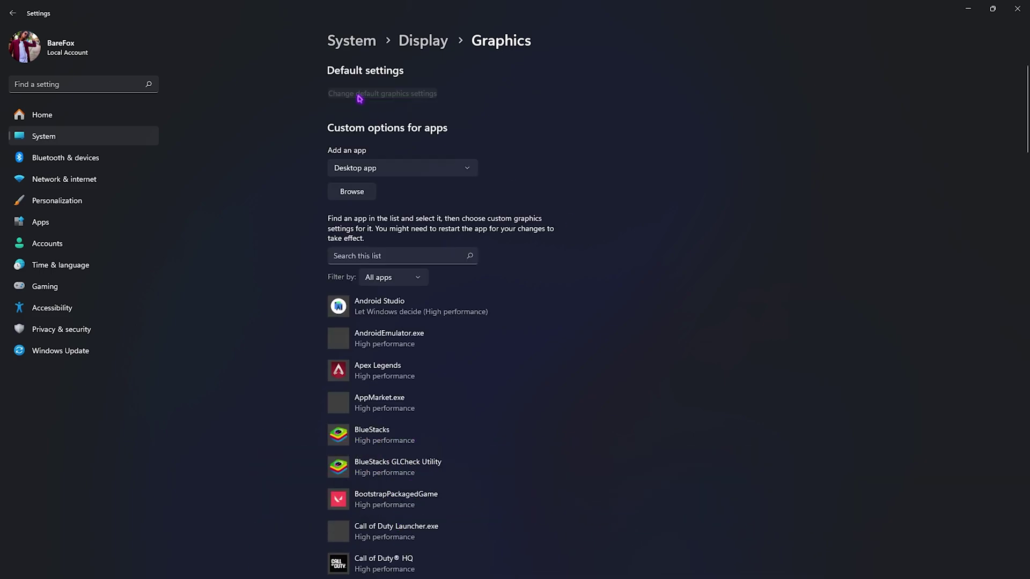
Review the default graphics settings, then set Discovery.exe's graphics preference to High performance
{"action": "left_click", "coordinate": [359, 96]}
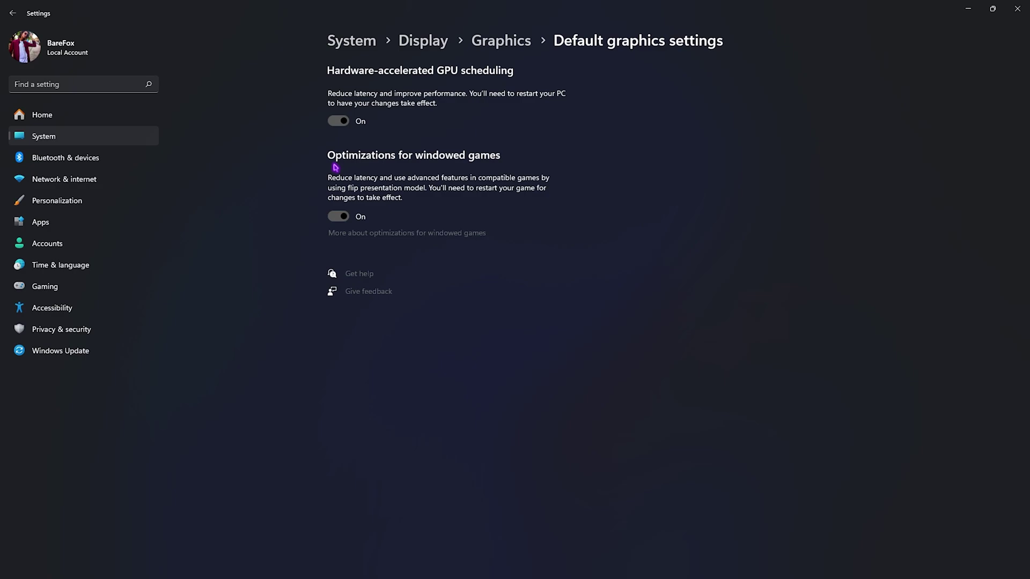
{"action": "left_click", "coordinate": [507, 47]}
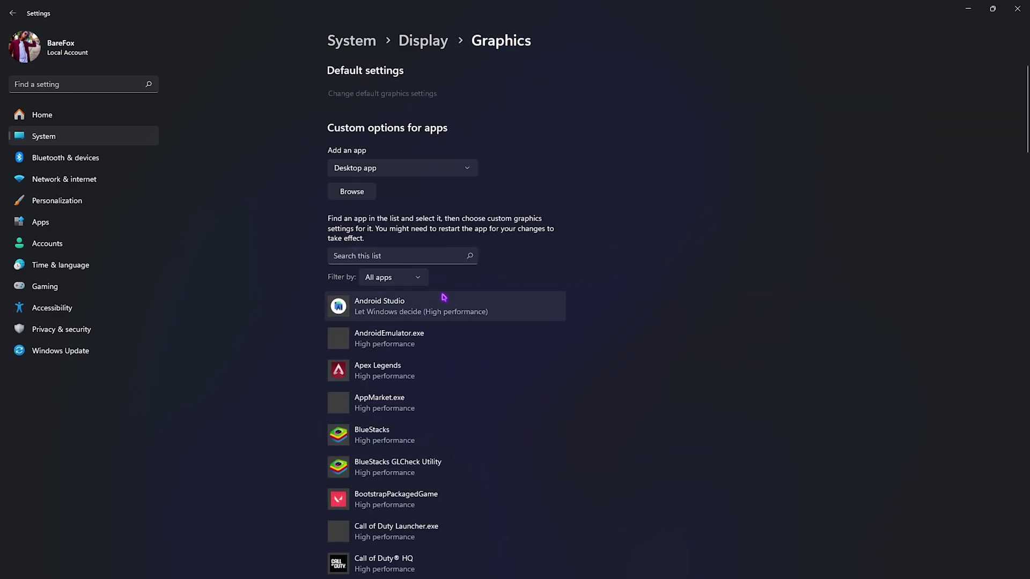
{"action": "scroll", "coordinate": [535, 299], "scroll_direction": "down", "scroll_amount": 3}
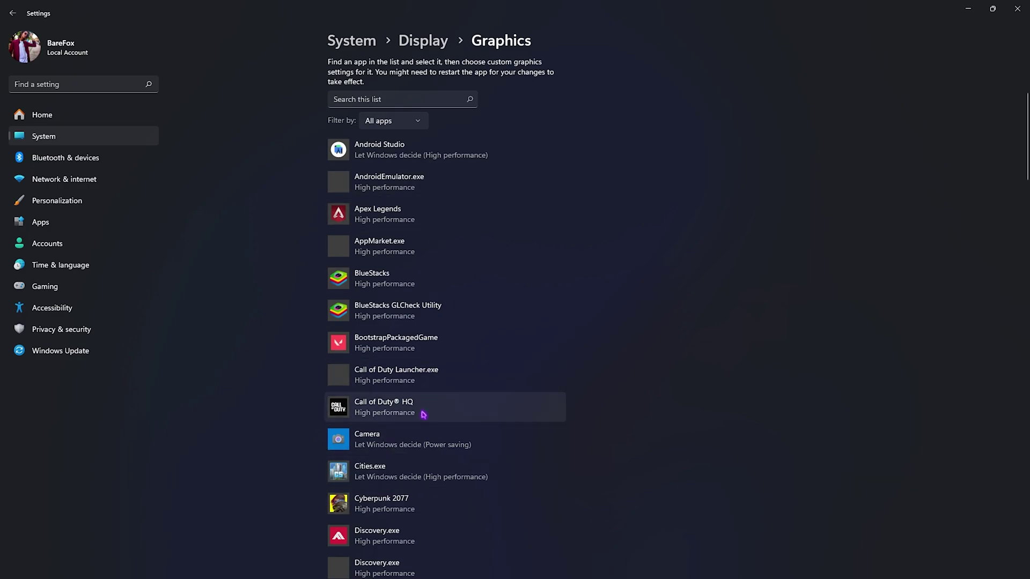
{"action": "scroll", "coordinate": [387, 361], "scroll_direction": "down", "scroll_amount": 3}
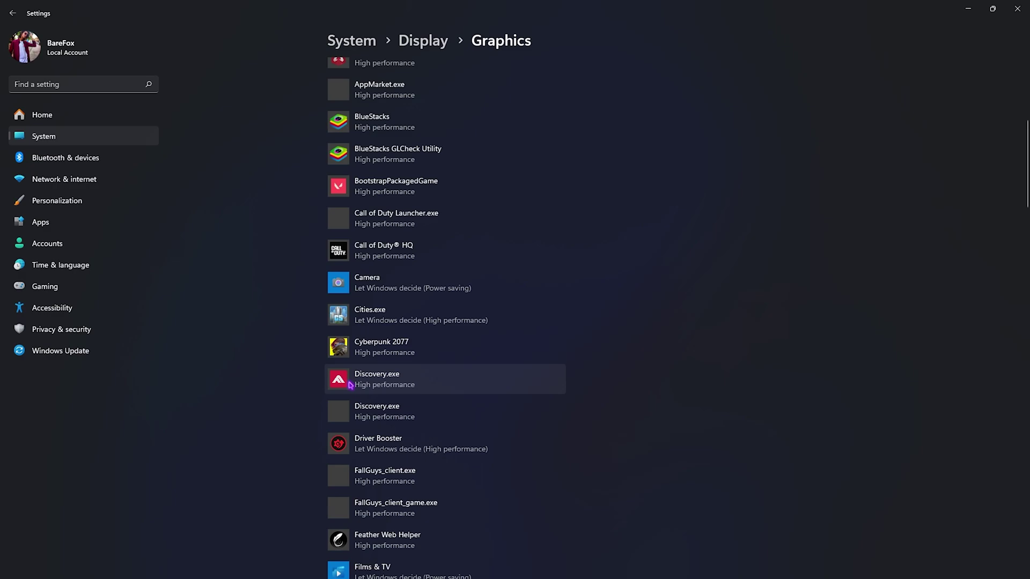
{"action": "left_click", "coordinate": [390, 385]}
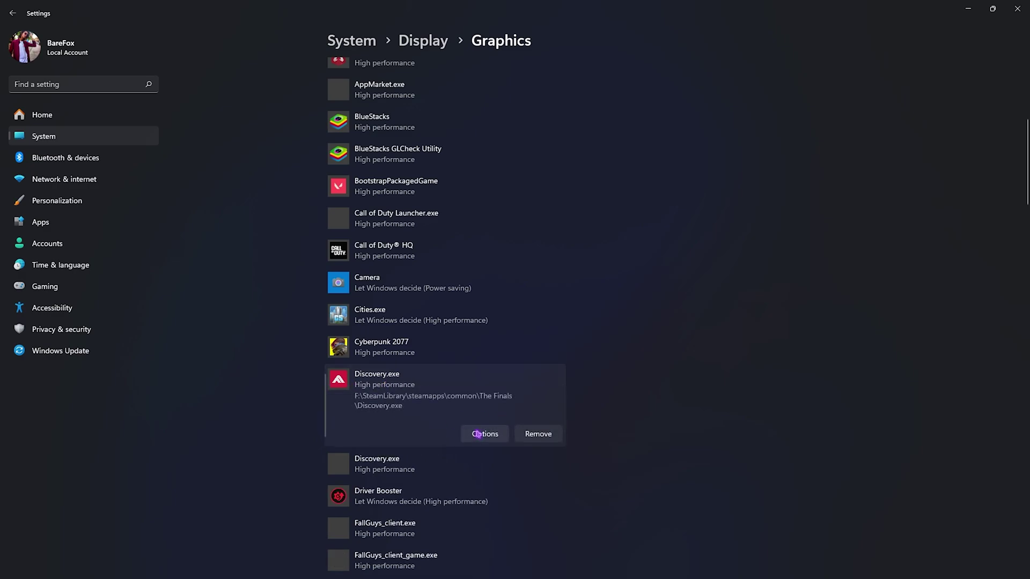
{"action": "left_click", "coordinate": [479, 435]}
{"action": "left_click", "coordinate": [464, 390]}
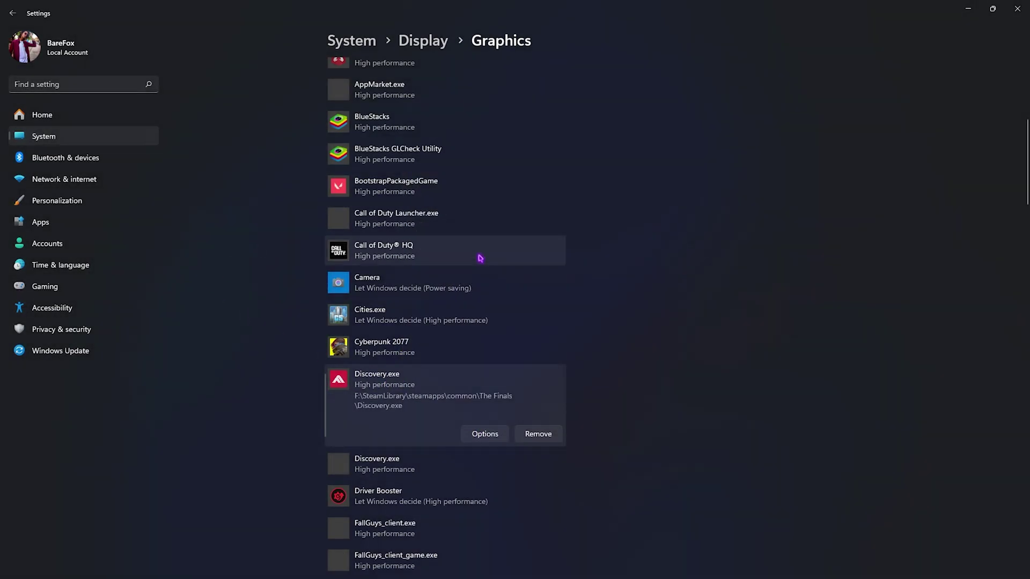
Add Discovery.exe from The Finals install folder to the custom graphics apps list
{"action": "scroll", "coordinate": [472, 382], "scroll_direction": "up", "scroll_amount": 6}
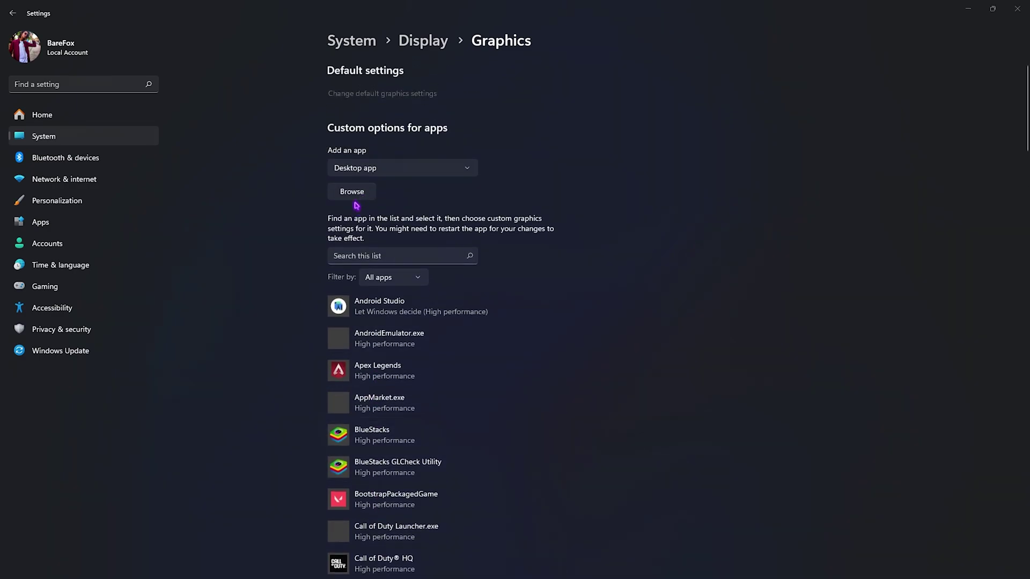
{"action": "left_click", "coordinate": [353, 196]}
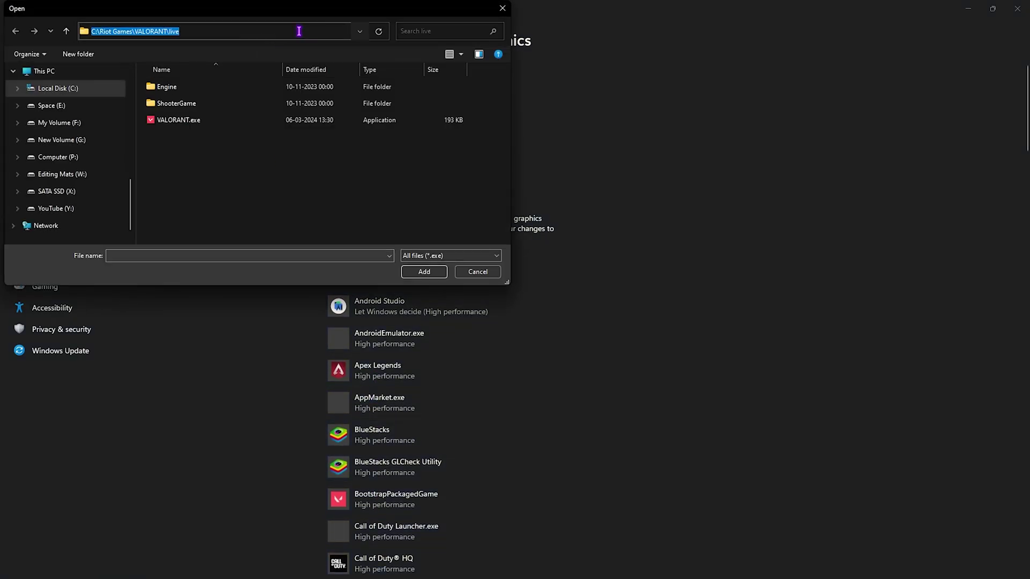
{"action": "key", "text": "Return"}
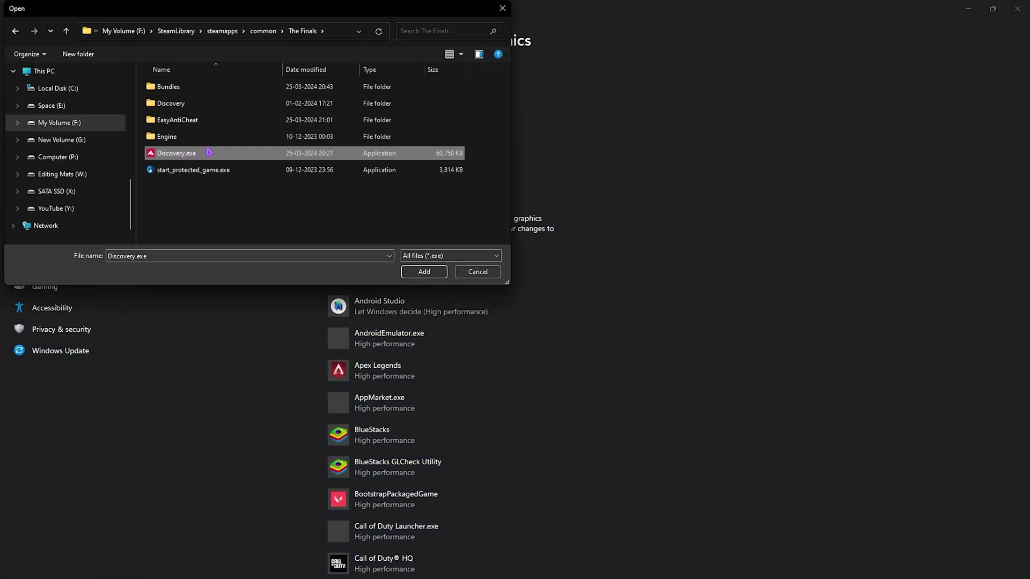
{"action": "left_click", "coordinate": [439, 272]}
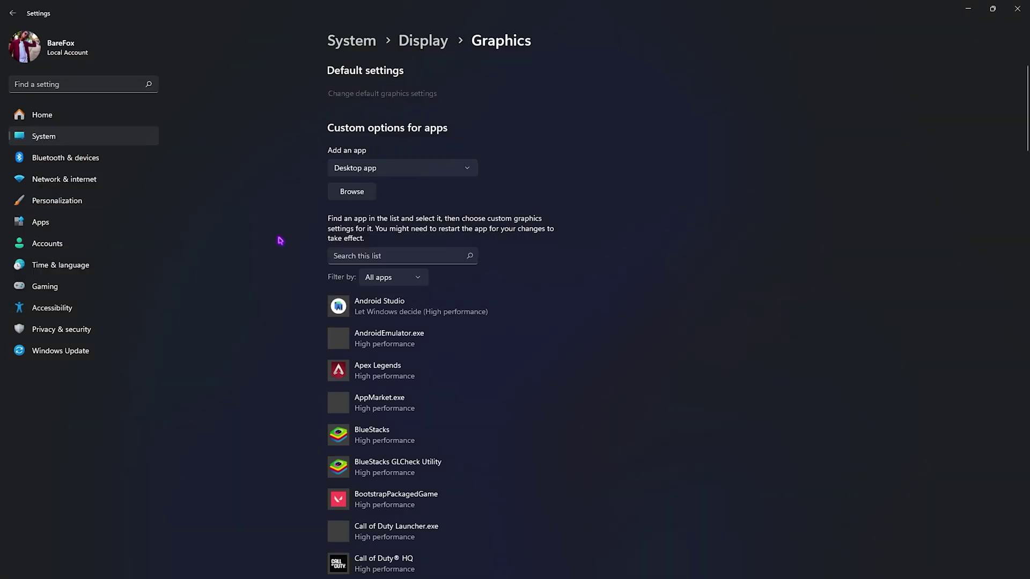
Close Settings and scroll through the GVGMall home page
{"action": "left_click", "coordinate": [1017, 9]}
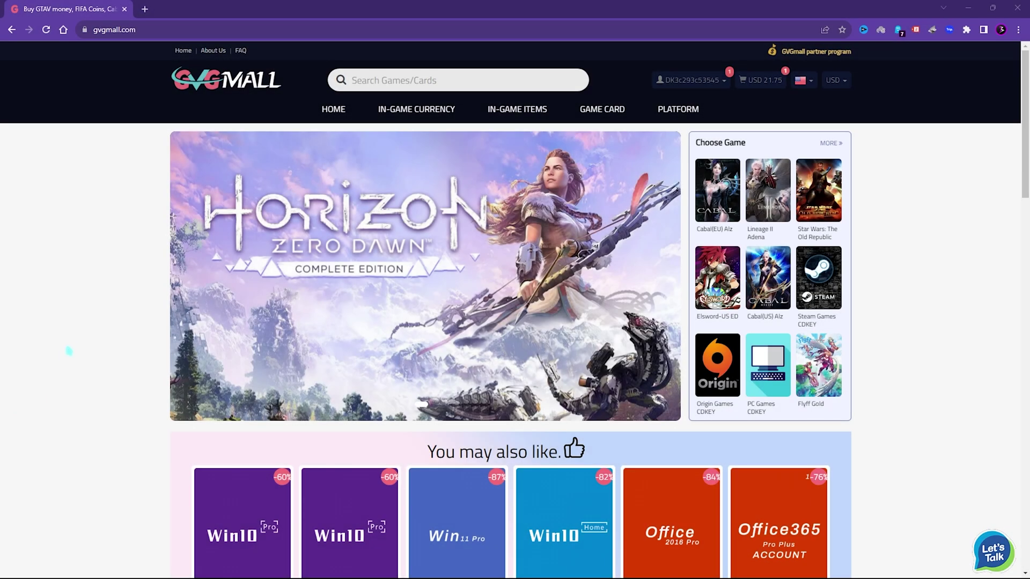
{"action": "scroll", "coordinate": [90, 314], "scroll_direction": "down", "scroll_amount": 4}
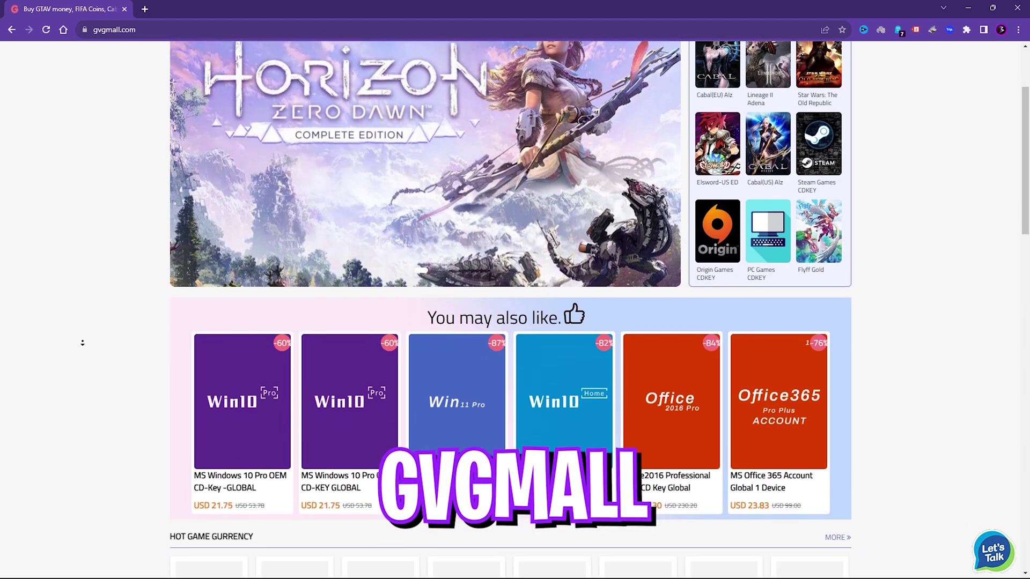
{"action": "scroll", "coordinate": [82, 342], "scroll_direction": "down", "scroll_amount": 5}
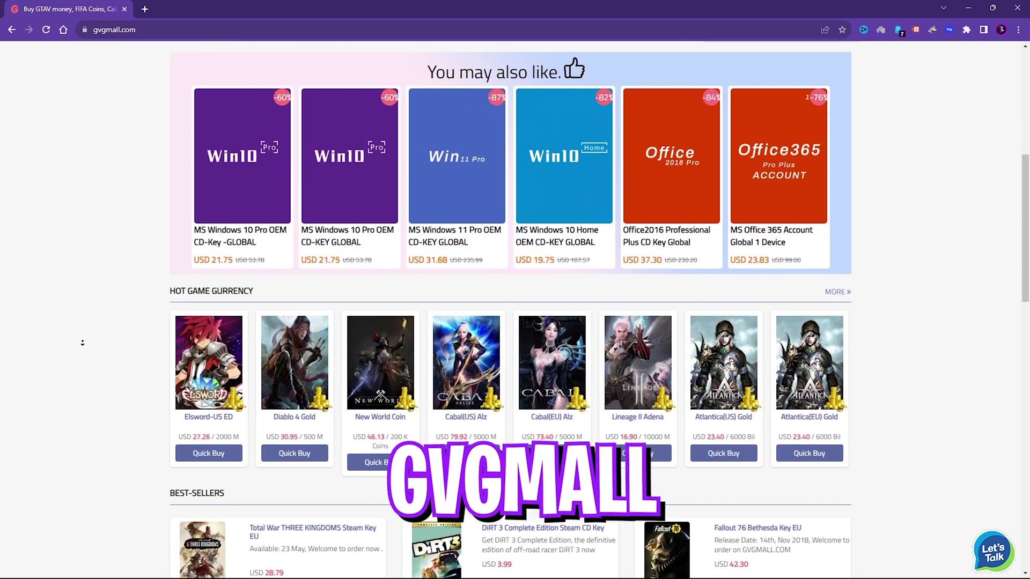
{"action": "scroll", "coordinate": [82, 343], "scroll_direction": "down", "scroll_amount": 3}
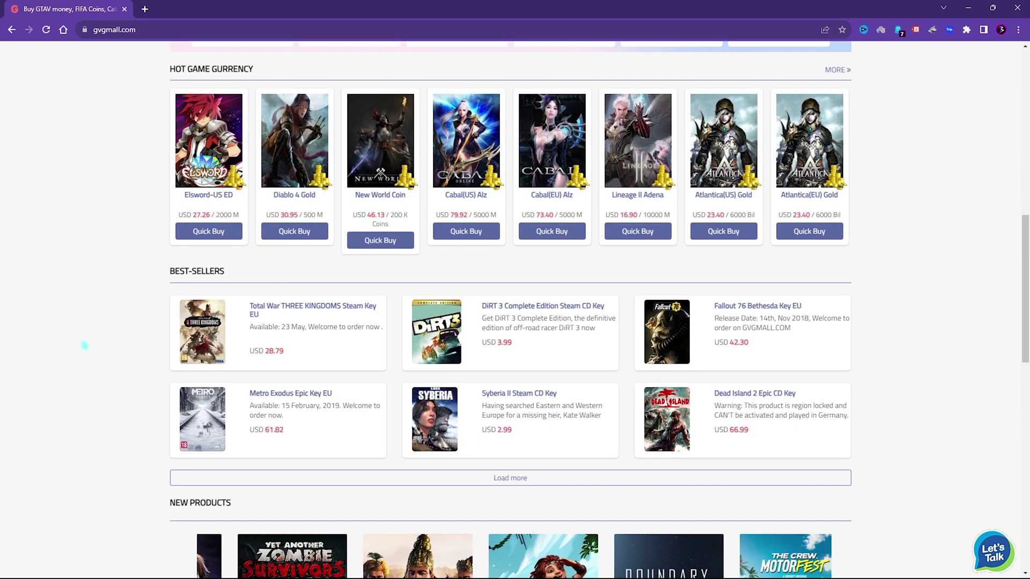
{"action": "scroll", "coordinate": [85, 345], "scroll_direction": "up", "scroll_amount": 6}
{"action": "scroll", "coordinate": [84, 345], "scroll_direction": "up", "scroll_amount": 5}
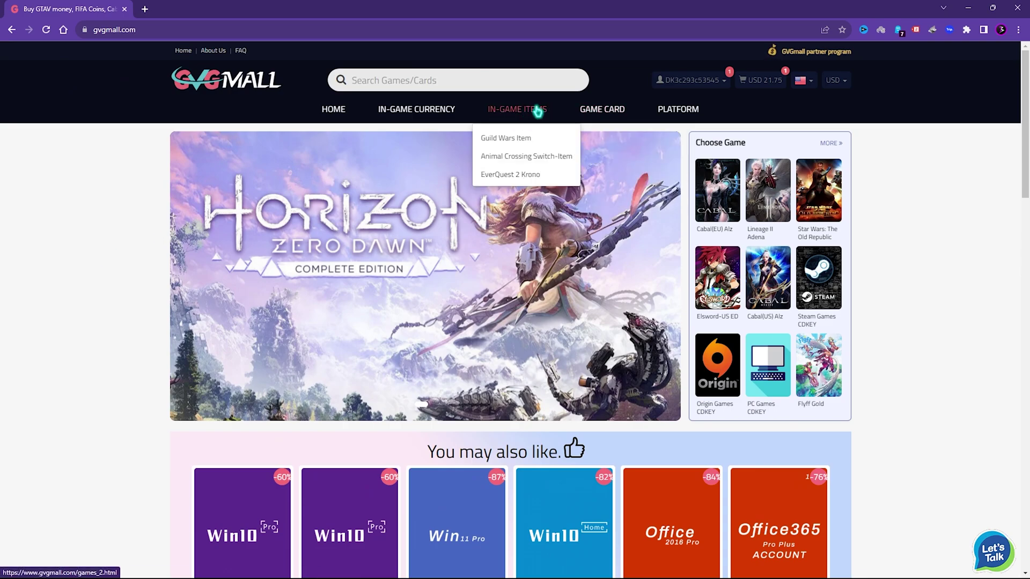
Browse the In-Game Currency menu and scroll down to the 'You may also like' key deals
{"action": "mouse_move", "coordinate": [580, 110]}
{"action": "mouse_move", "coordinate": [664, 115]}
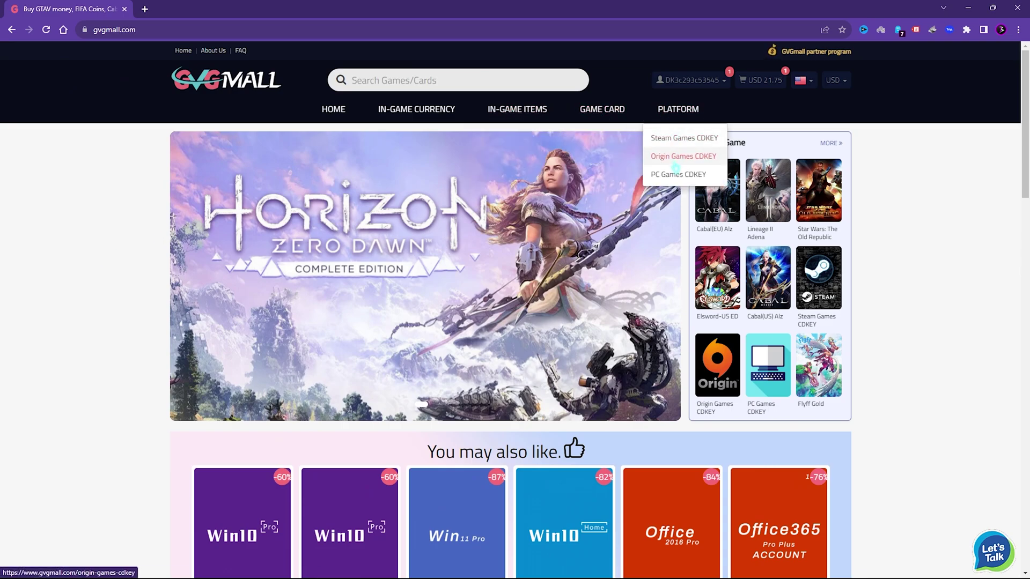
{"action": "mouse_move", "coordinate": [521, 113]}
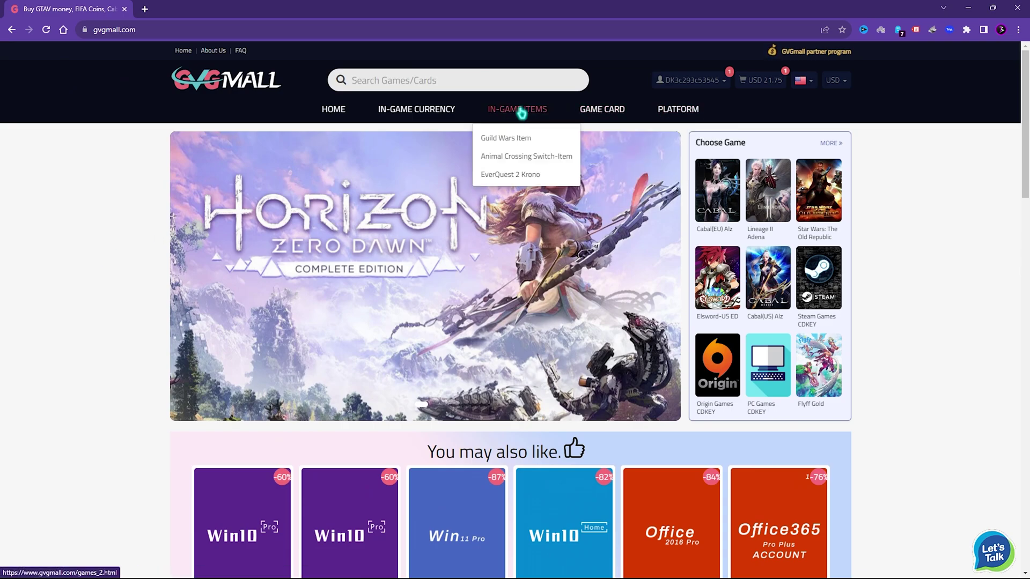
{"action": "mouse_move", "coordinate": [416, 113]}
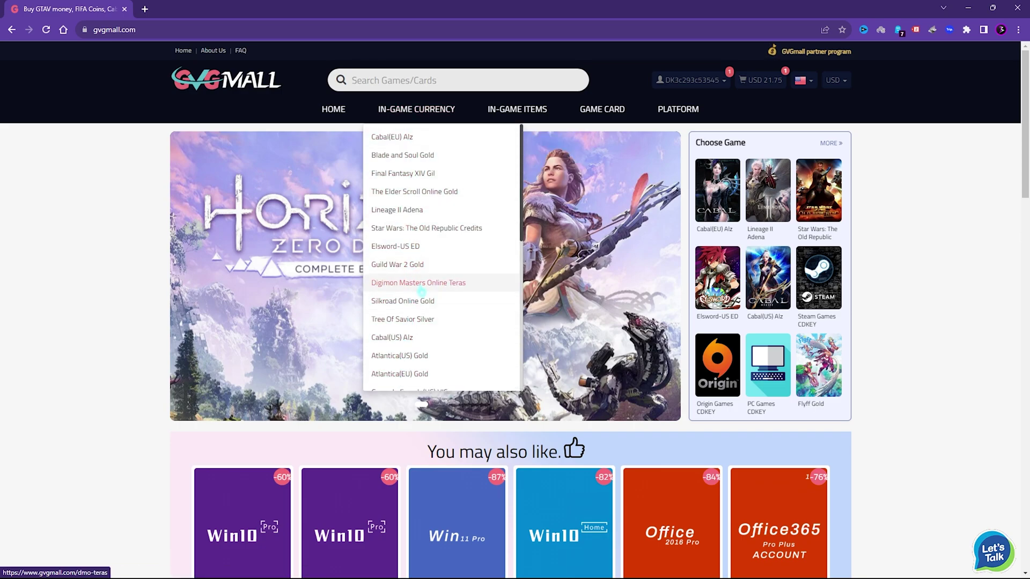
{"action": "scroll", "coordinate": [407, 322], "scroll_direction": "down", "scroll_amount": 5}
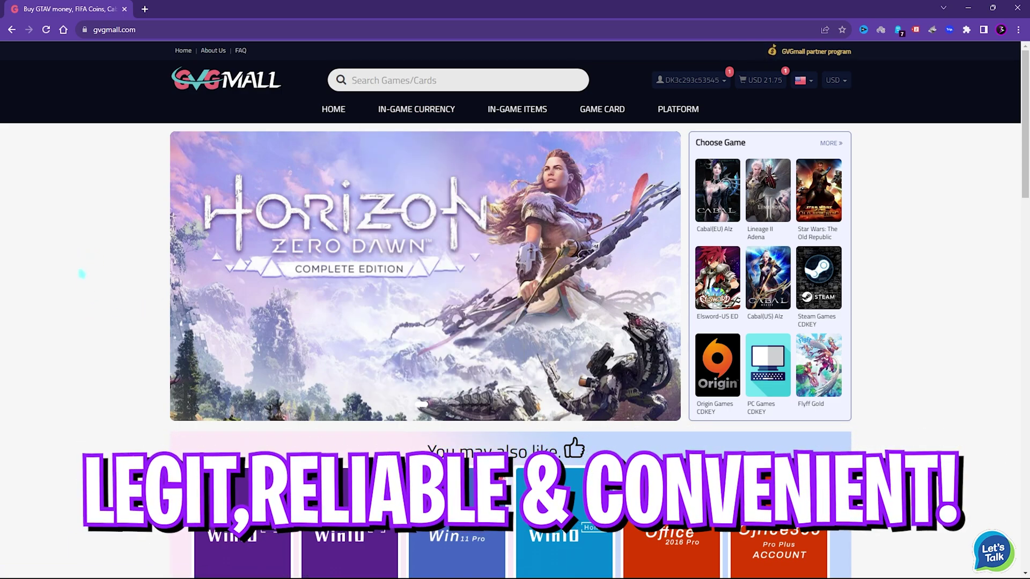
{"action": "scroll", "coordinate": [150, 341], "scroll_direction": "down", "scroll_amount": 4}
{"action": "scroll", "coordinate": [322, 268], "scroll_direction": "up", "scroll_amount": 4}
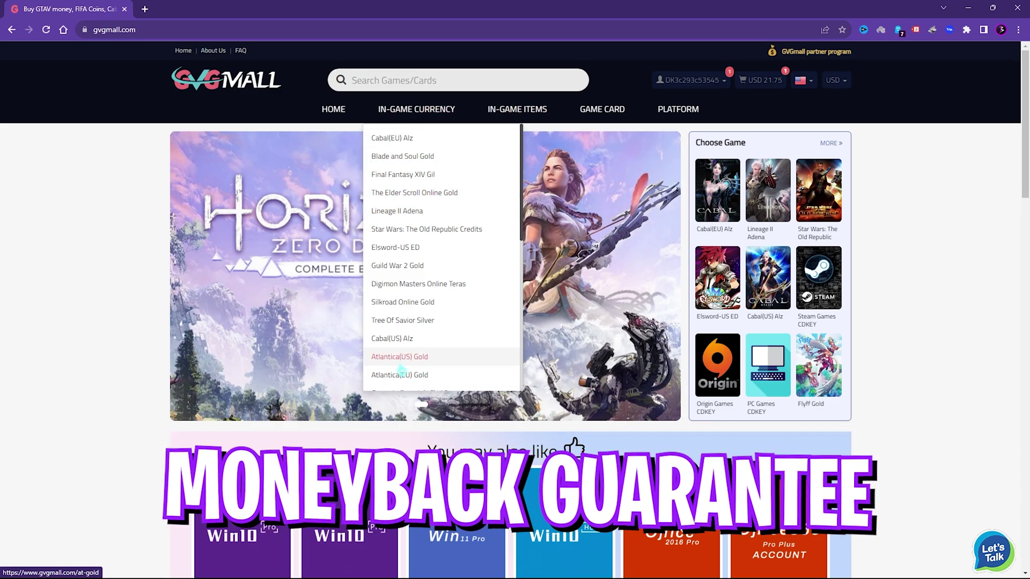
{"action": "scroll", "coordinate": [403, 322], "scroll_direction": "down", "scroll_amount": 6}
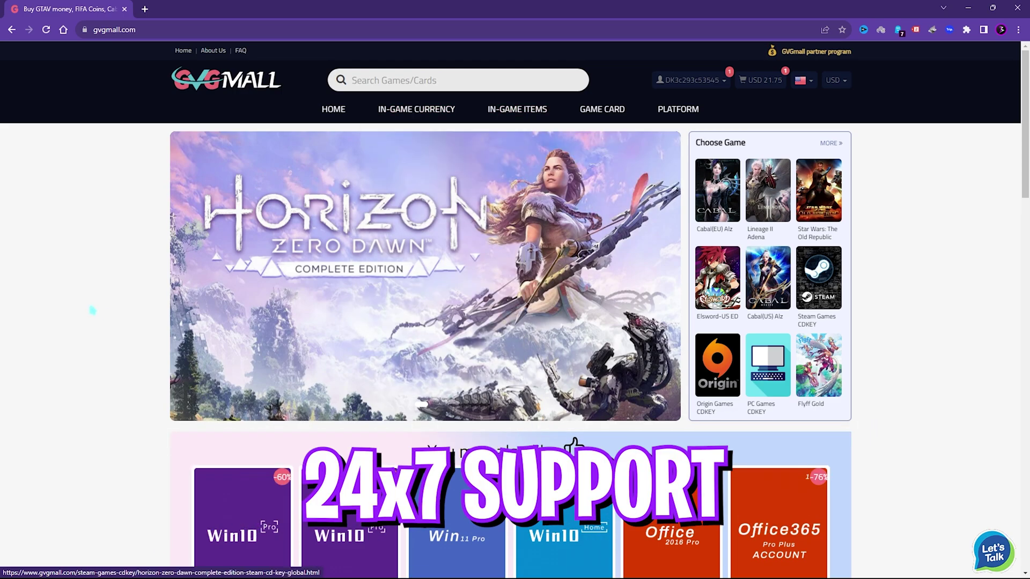
{"action": "scroll", "coordinate": [81, 295], "scroll_direction": "down", "scroll_amount": 4}
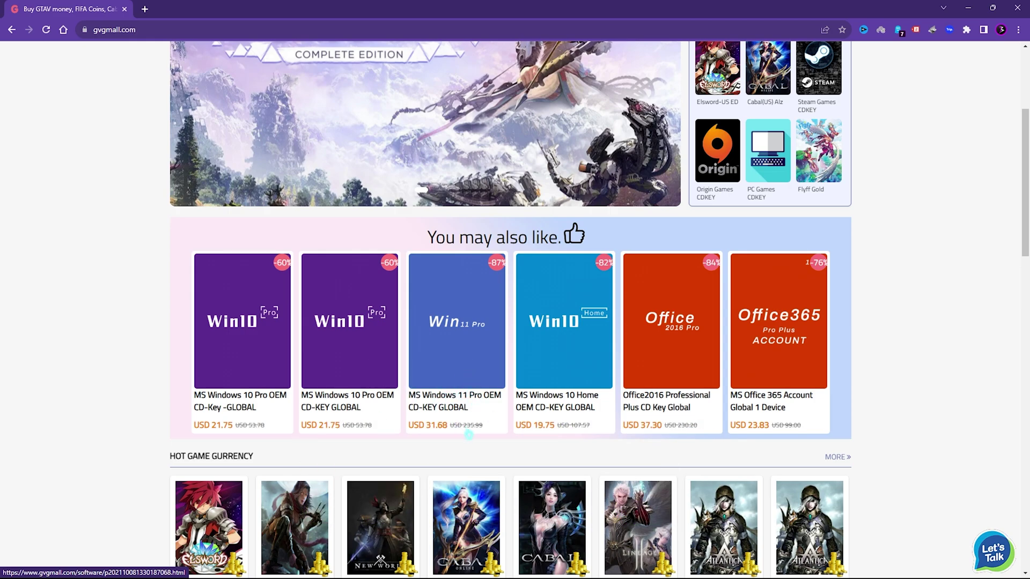
{"action": "scroll", "coordinate": [376, 397], "scroll_direction": "up", "scroll_amount": 1}
{"action": "scroll", "coordinate": [261, 399], "scroll_direction": "down", "scroll_amount": 1}
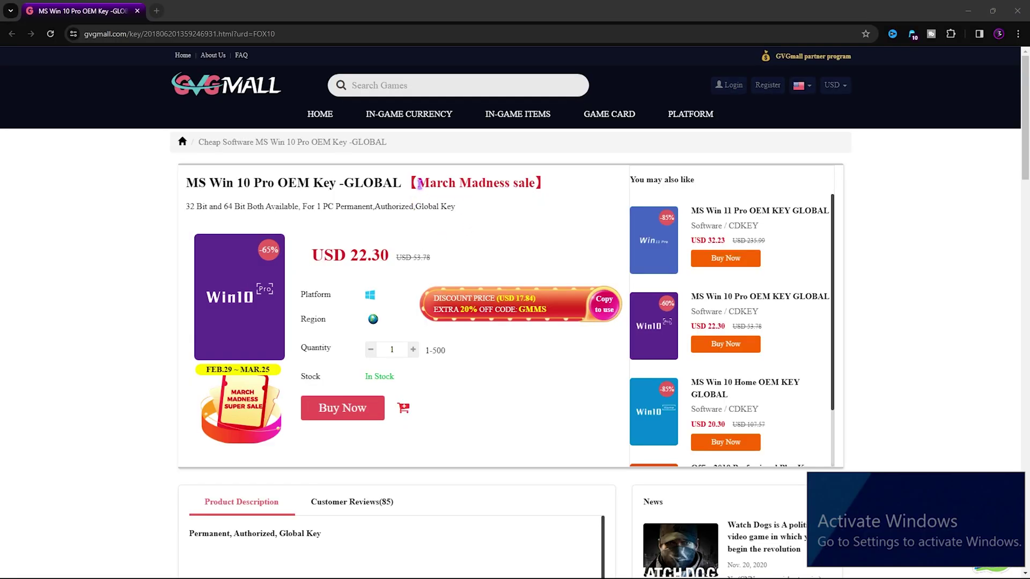
Highlight the March Madness sale label in the Windows 10 Pro OEM key title
{"action": "left_click_drag", "start_coordinate": [420, 185], "coordinate": [505, 184]}
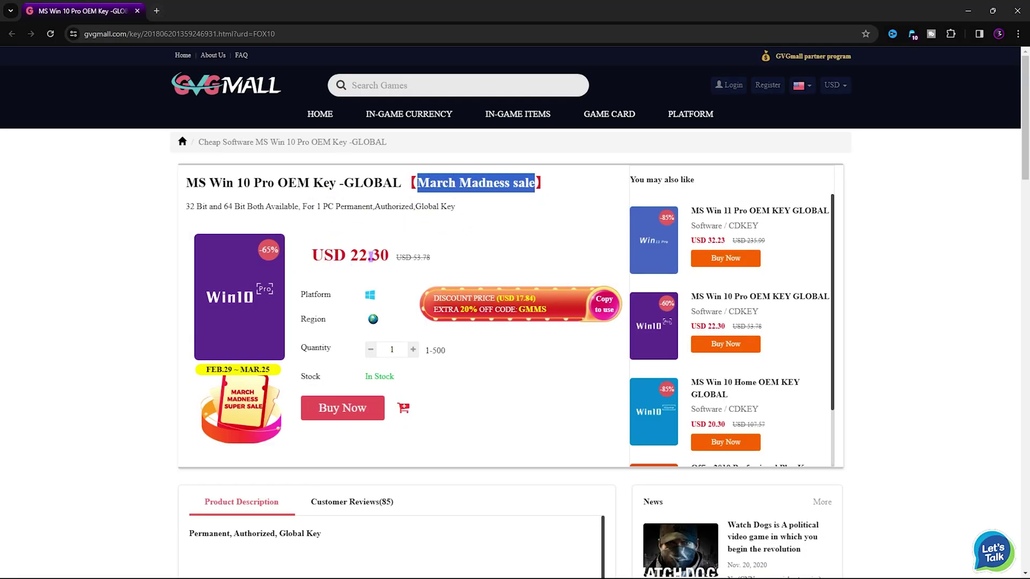
{"action": "left_click_drag", "start_coordinate": [418, 183], "coordinate": [535, 183]}
{"action": "left_click", "coordinate": [534, 184]}
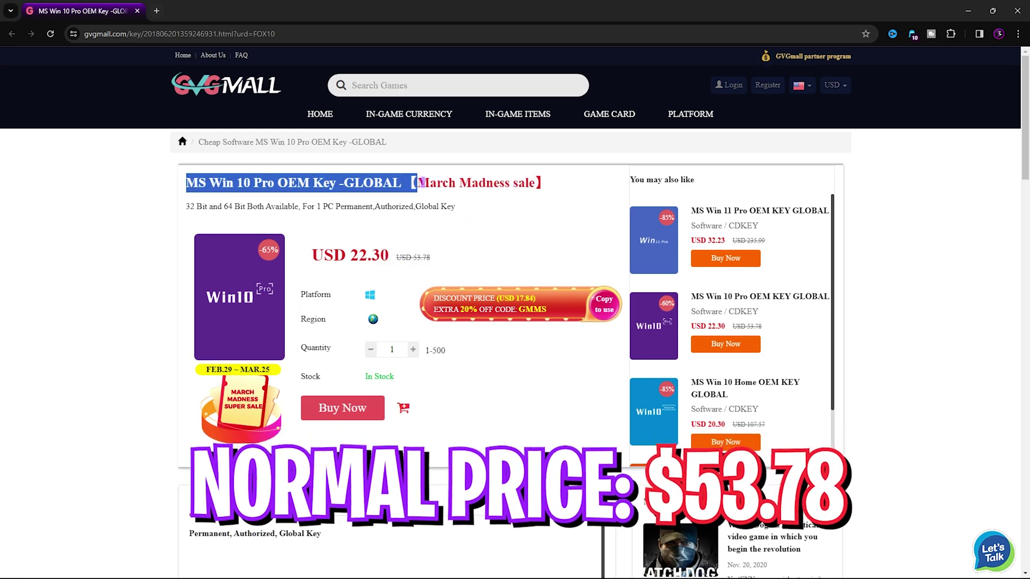
{"action": "left_click_drag", "start_coordinate": [406, 183], "coordinate": [523, 182]}
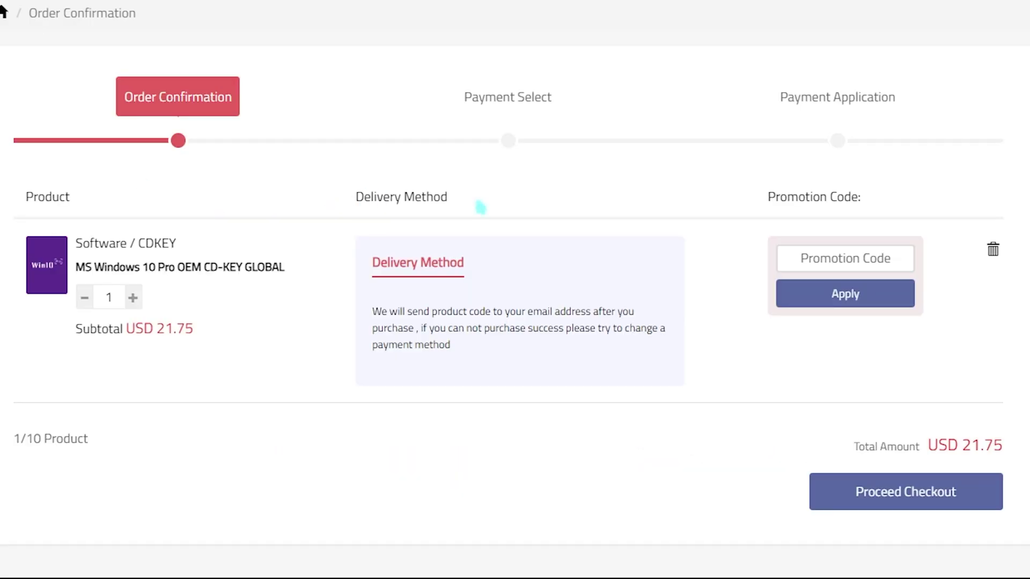
Apply promotion code FOX25 so the order totals USD 16.31, then expand activation details
{"action": "left_click", "coordinate": [850, 259]}
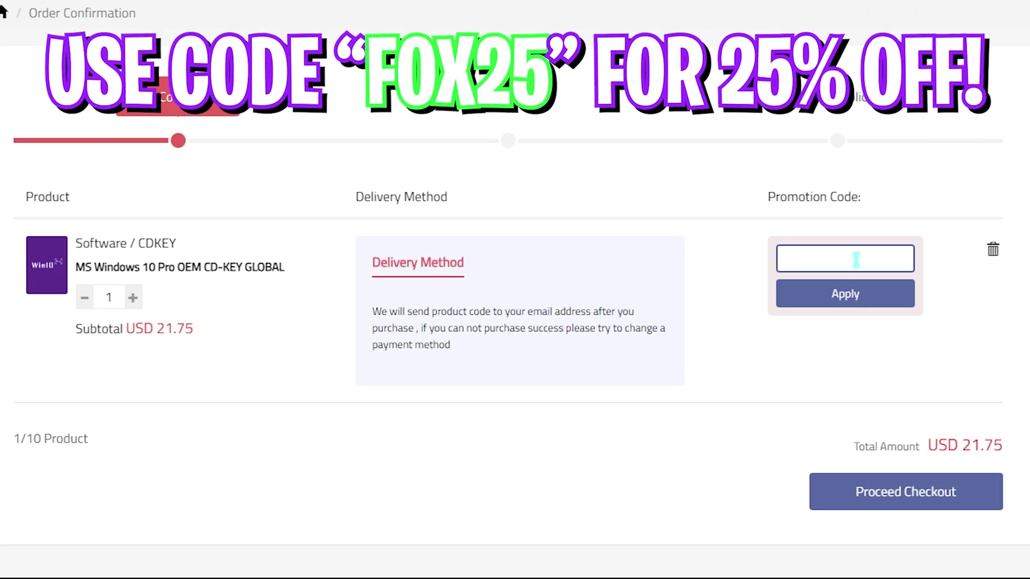
{"action": "type", "text": "FOX25"}
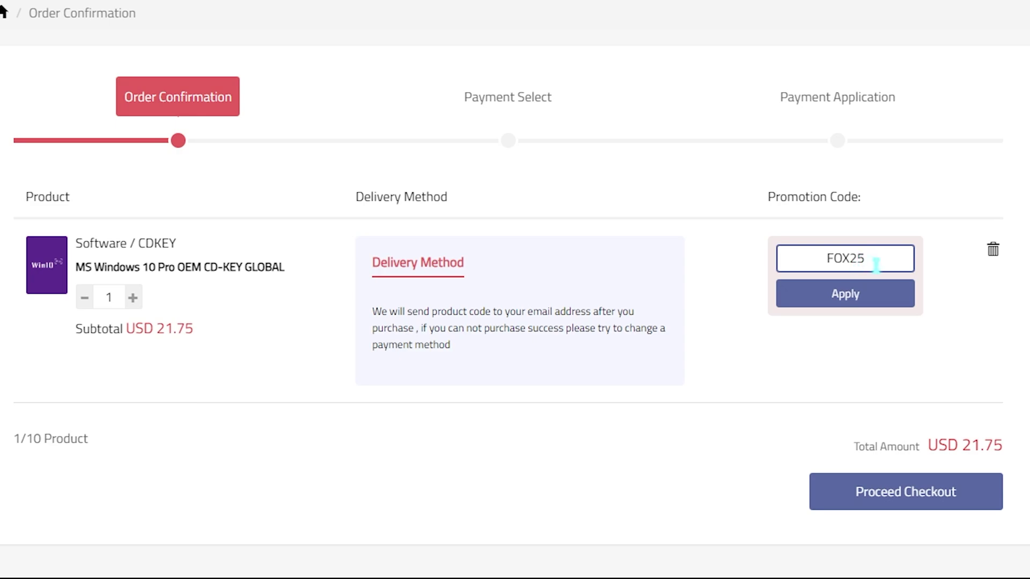
{"action": "left_click", "coordinate": [807, 296]}
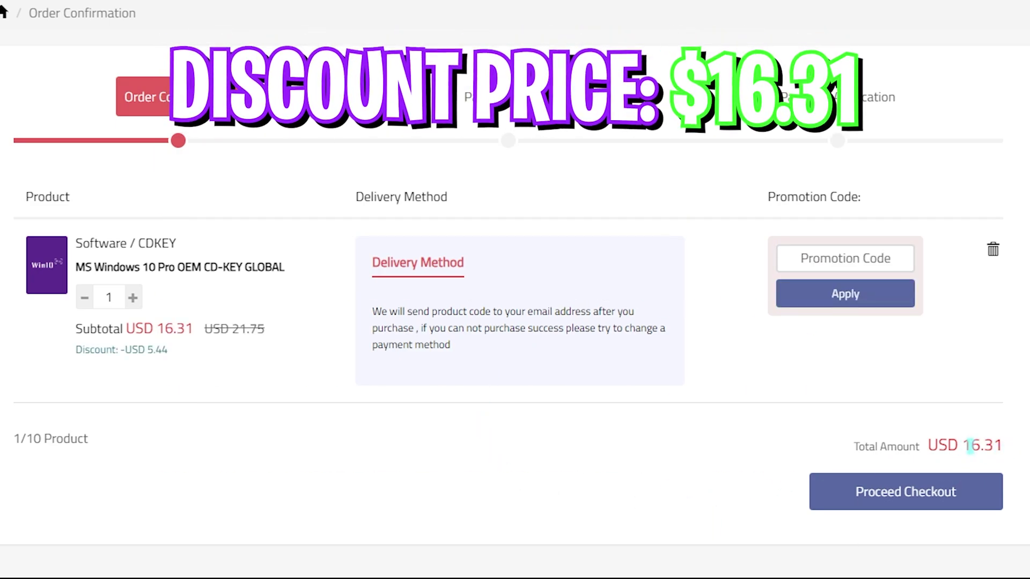
{"action": "left_click_drag", "start_coordinate": [969, 446], "coordinate": [1008, 452]}
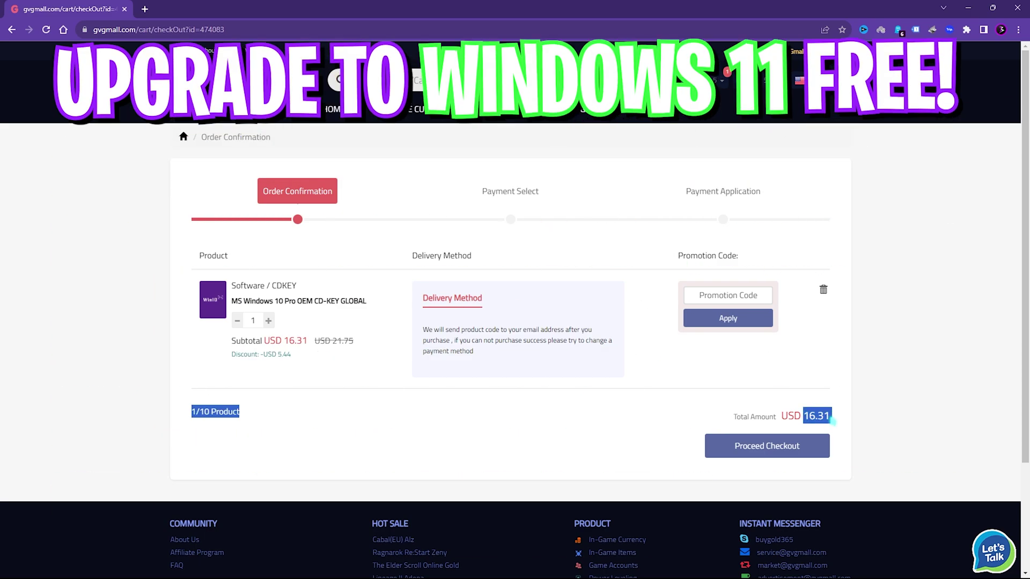
{"action": "left_click", "coordinate": [556, 408]}
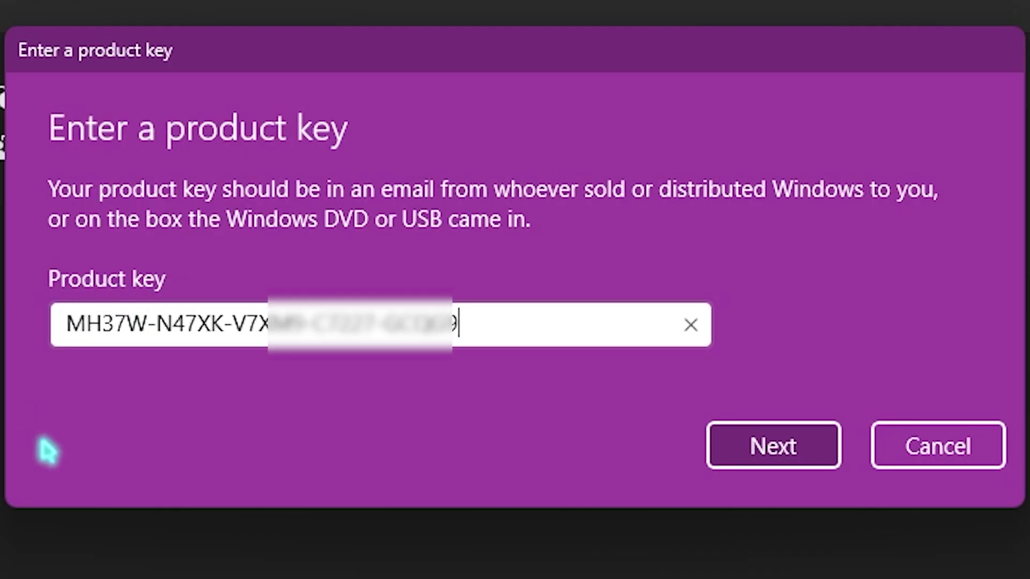
{"action": "left_click", "coordinate": [739, 451]}
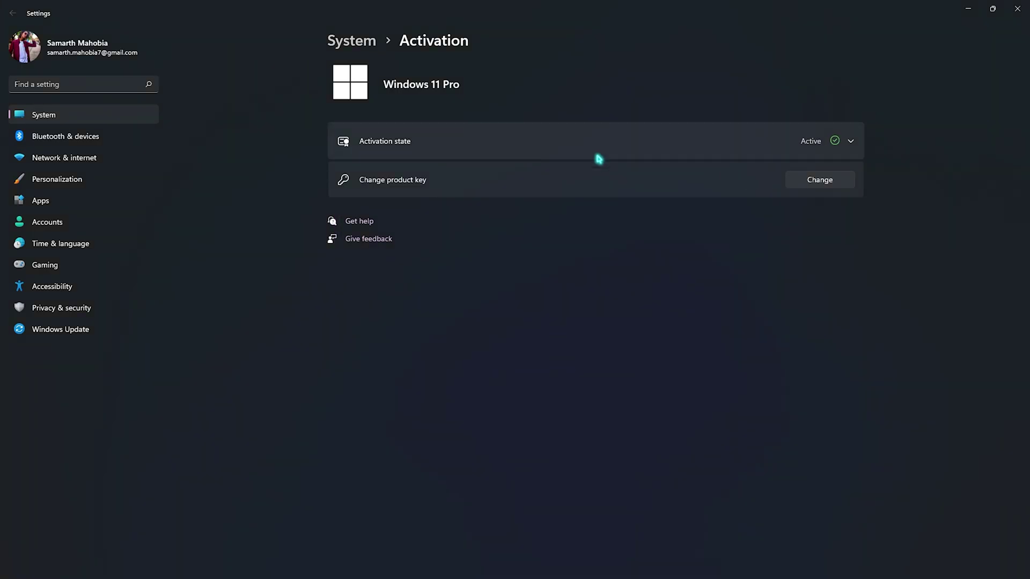
{"action": "left_click", "coordinate": [856, 144]}
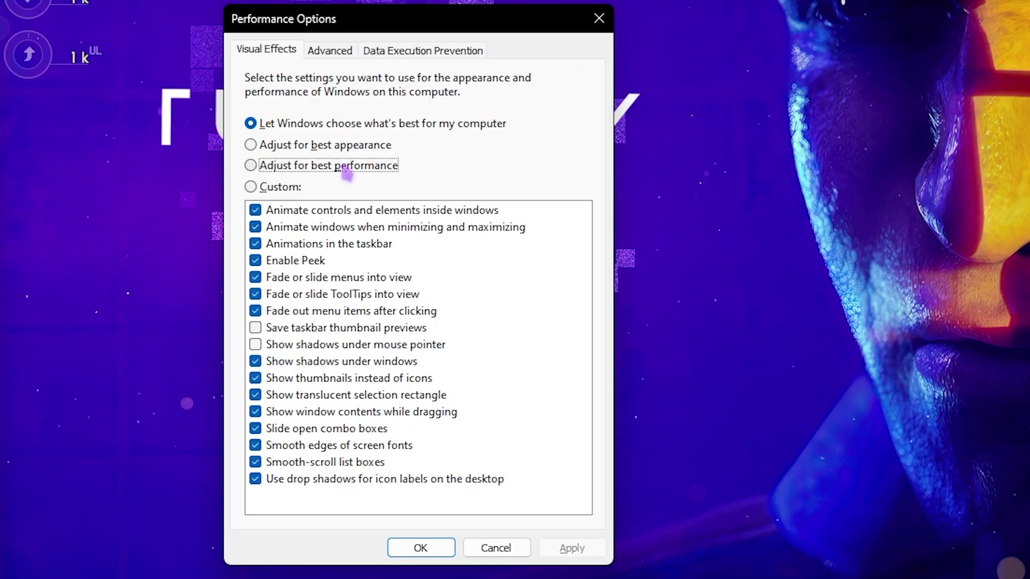
Choose Adjust for best performance, keeping taskbar thumbnail previews, icon thumbnails and smooth screen fonts enabled
{"action": "left_click", "coordinate": [346, 171]}
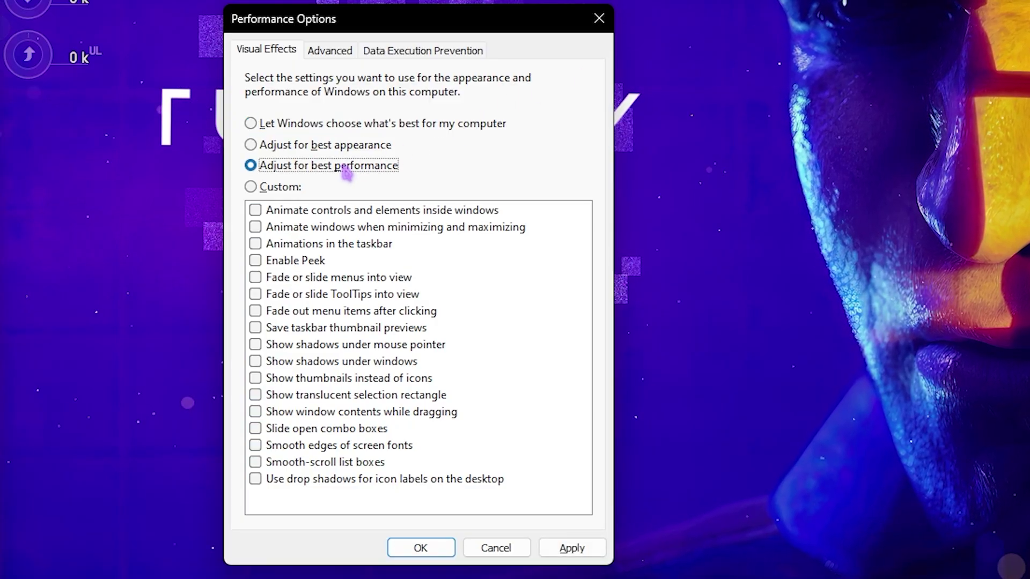
{"action": "left_click", "coordinate": [301, 328]}
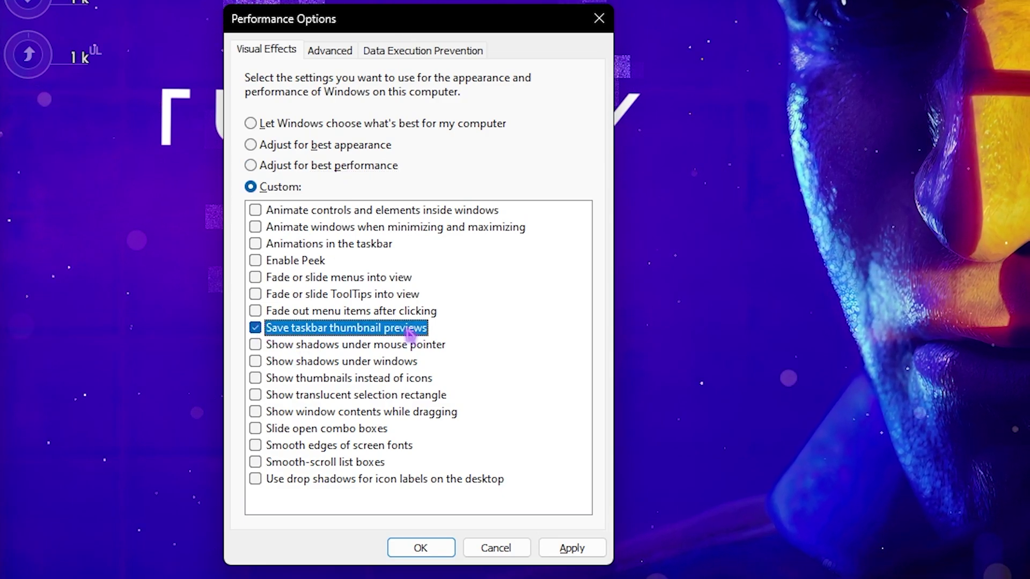
{"action": "left_click", "coordinate": [331, 379]}
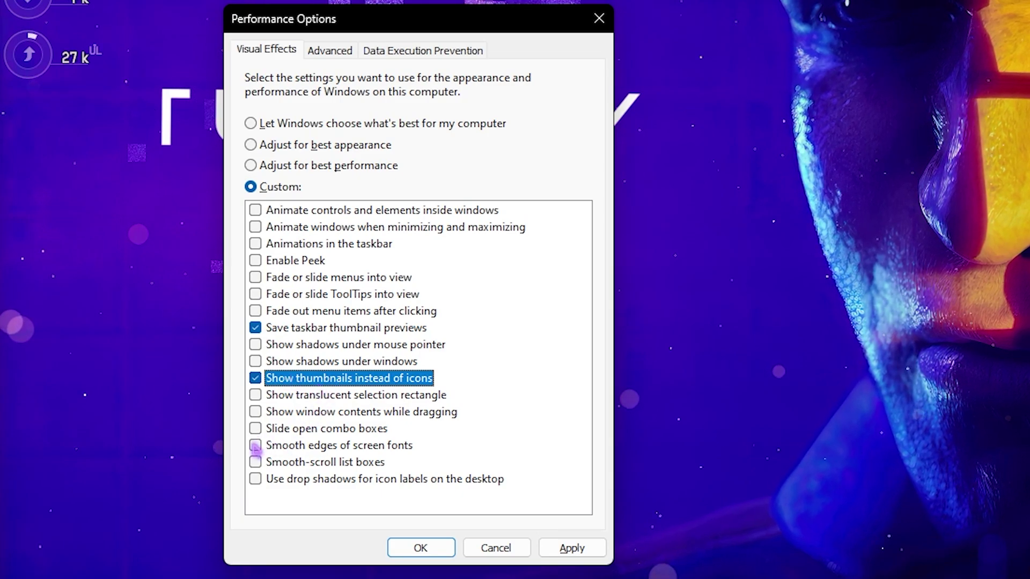
{"action": "left_click", "coordinate": [256, 446]}
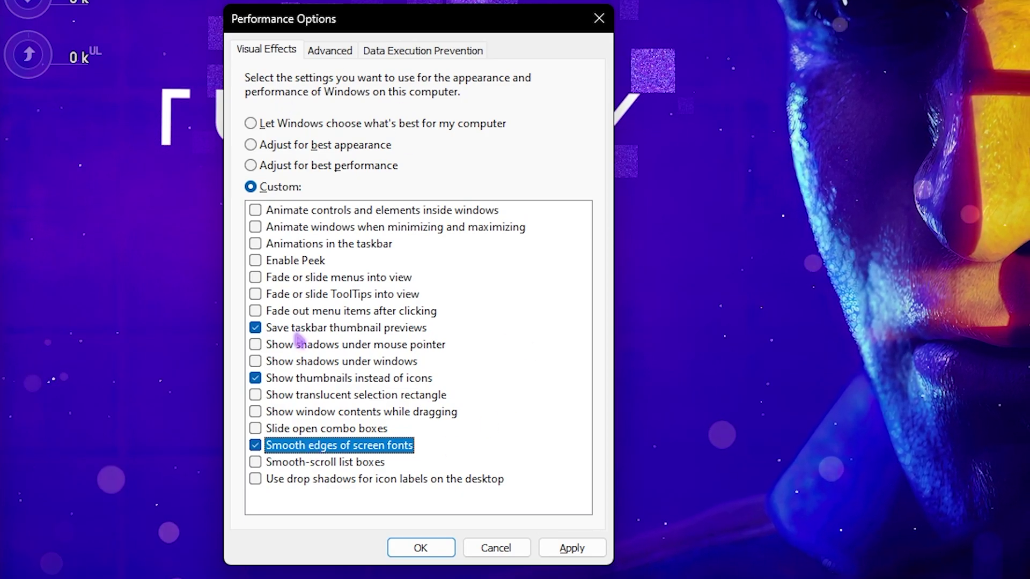
{"action": "left_click", "coordinate": [329, 51]}
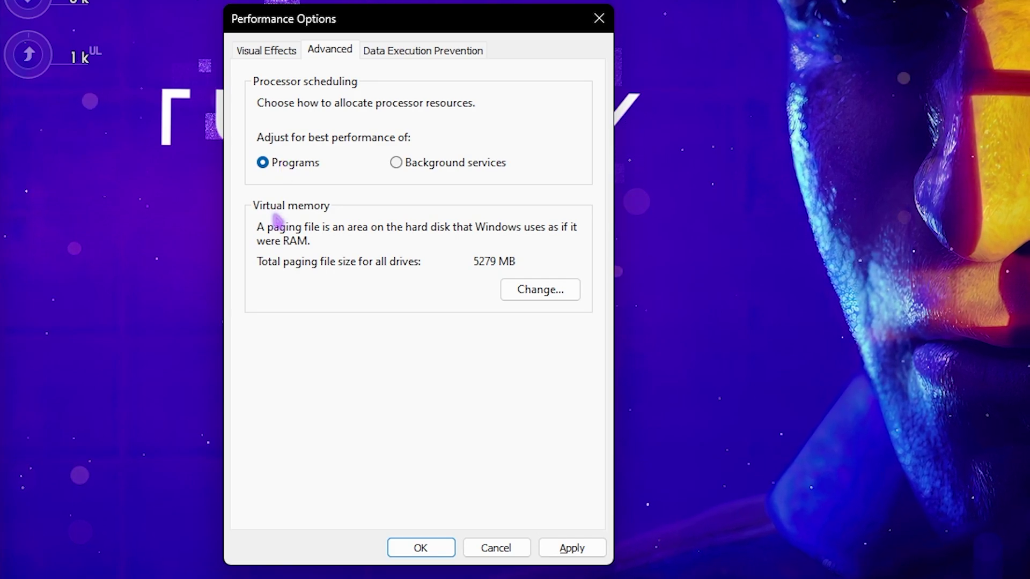
Open drive C's paging file sizes, select the initial size, and launch Calculator
{"action": "left_click", "coordinate": [528, 290]}
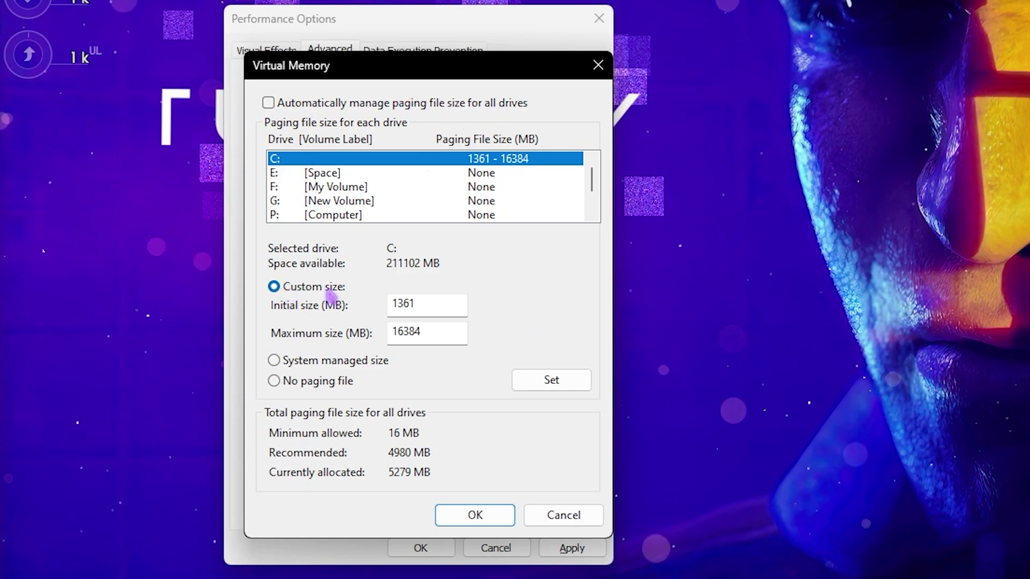
{"action": "left_click_drag", "start_coordinate": [421, 305], "coordinate": [354, 304]}
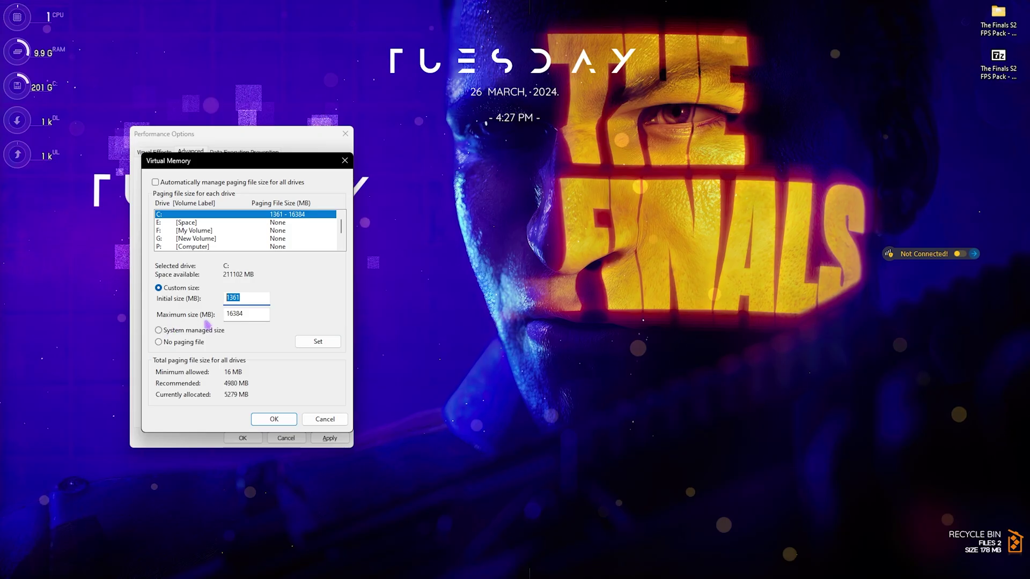
{"action": "key", "text": "super"}
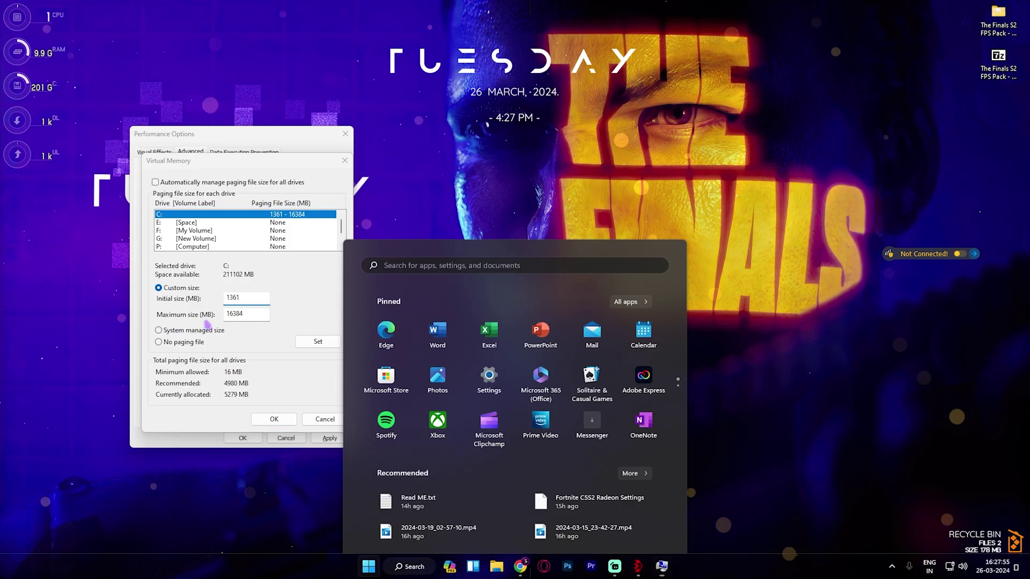
{"action": "type", "text": "calculator"}
{"action": "key", "text": "Return"}
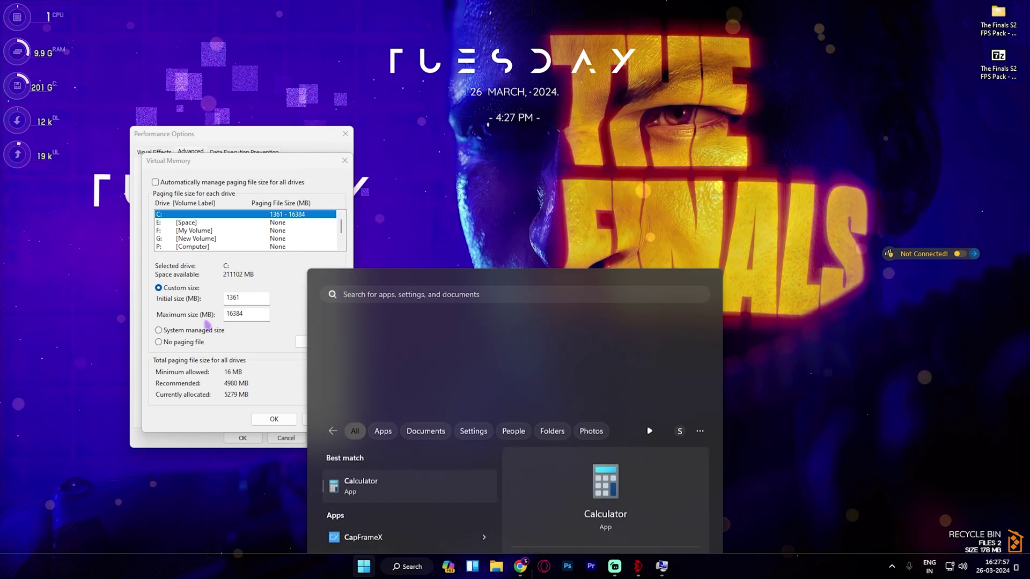
Launch System Information to check the installed physical memory
{"action": "key", "text": "super"}
{"action": "type", "text": "steam"}
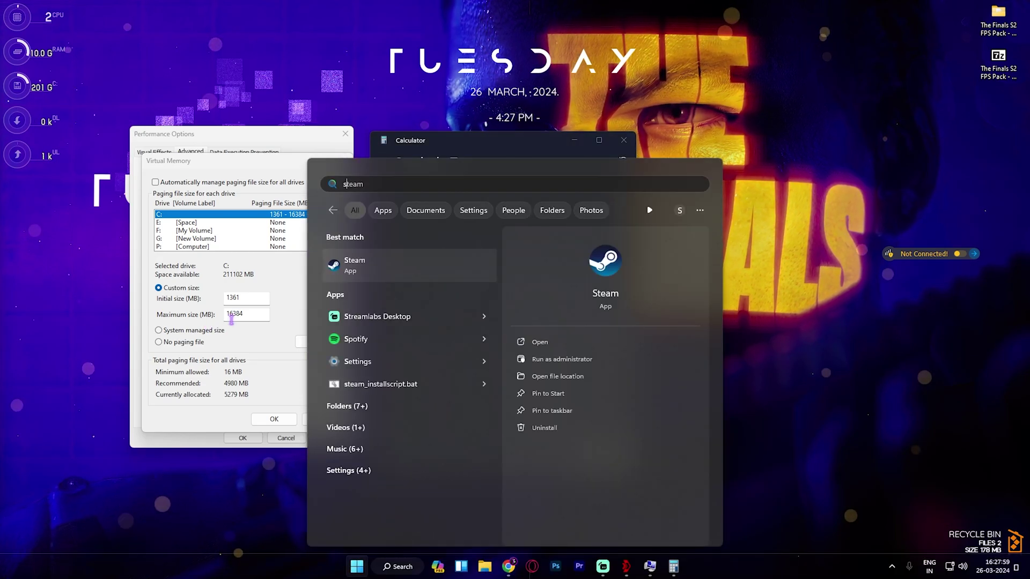
{"action": "key", "text": "ctrl+a"}
{"action": "type", "text": "system information"}
{"action": "key", "text": "Return"}
{"action": "left_click", "coordinate": [433, 391]}
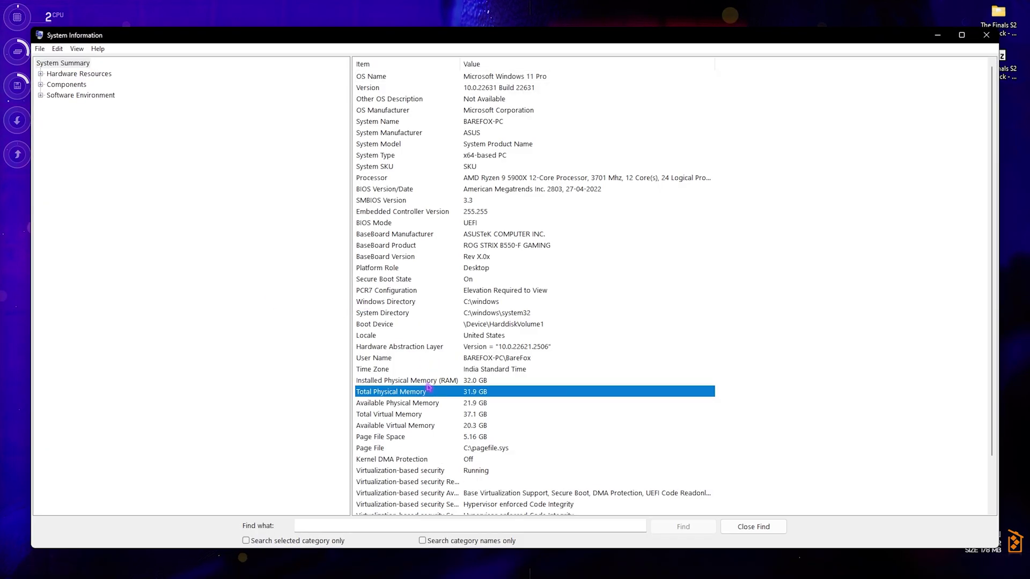
{"action": "left_click", "coordinate": [385, 382]}
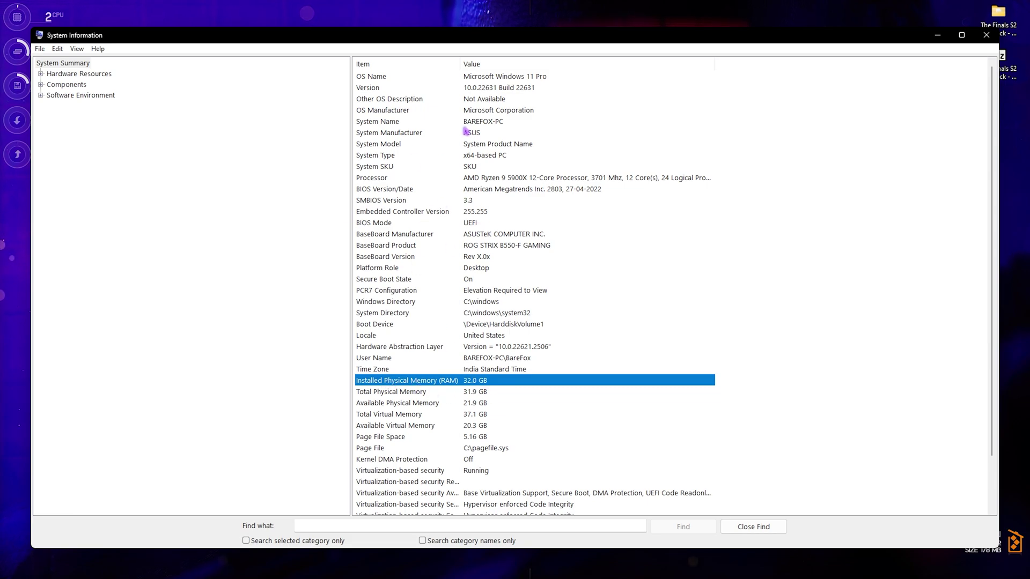
{"action": "left_click", "coordinate": [410, 180]}
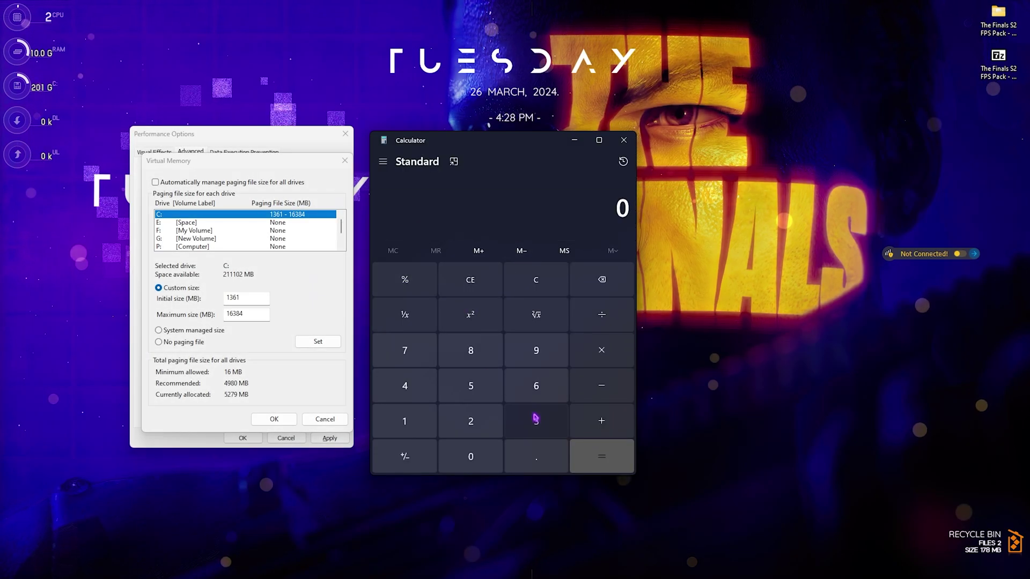
In Calculator, compute 32 × 1024 = 32,768 MB and then halve it
{"action": "left_click", "coordinate": [536, 418]}
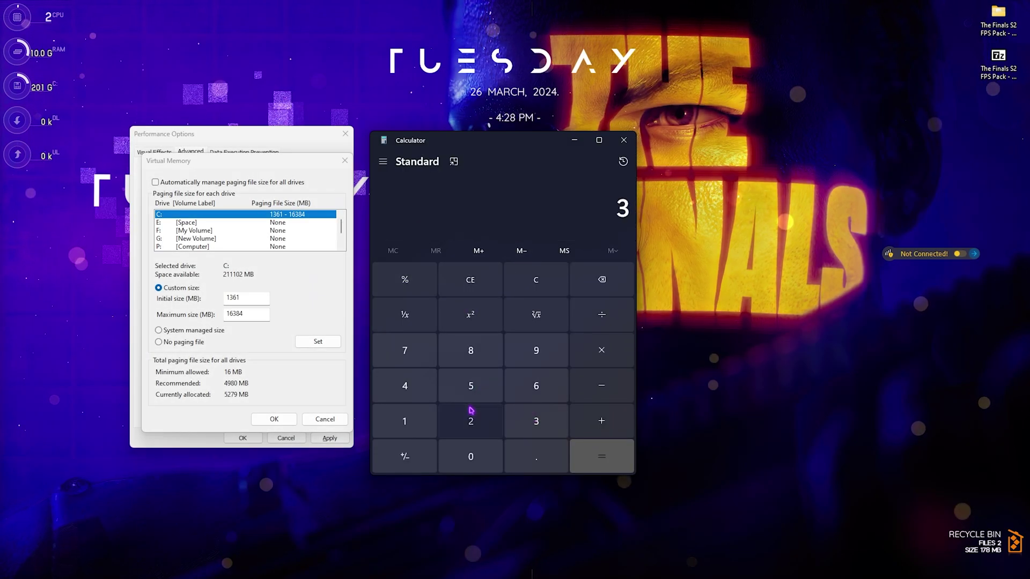
{"action": "left_click", "coordinate": [470, 421]}
{"action": "left_click", "coordinate": [580, 354]}
{"action": "left_click", "coordinate": [405, 421]}
{"action": "left_click", "coordinate": [471, 456]}
{"action": "left_click", "coordinate": [471, 421]}
{"action": "left_click", "coordinate": [406, 386]}
{"action": "left_click", "coordinate": [613, 464]}
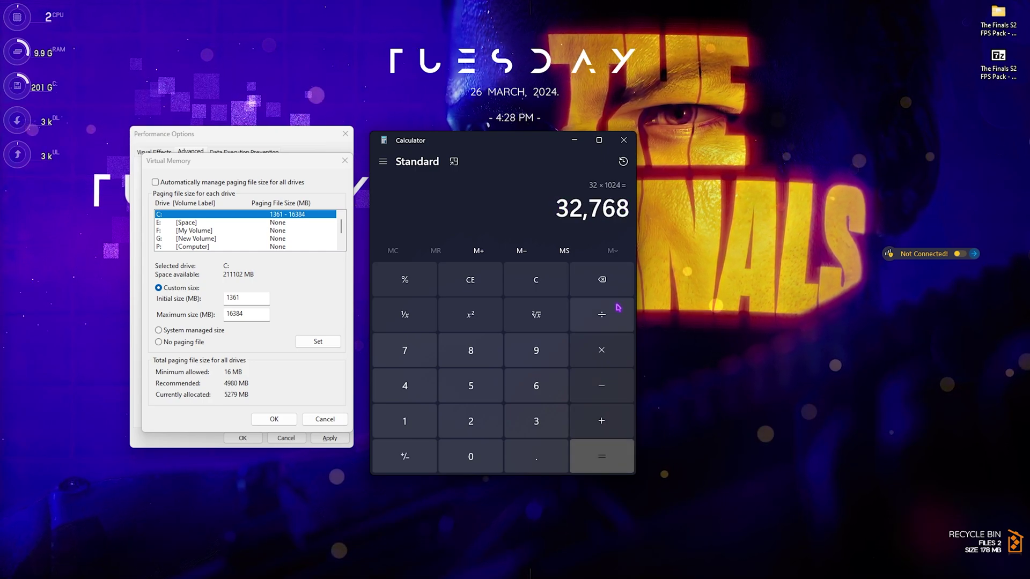
{"action": "left_click", "coordinate": [471, 421]}
{"action": "left_click", "coordinate": [601, 456]}
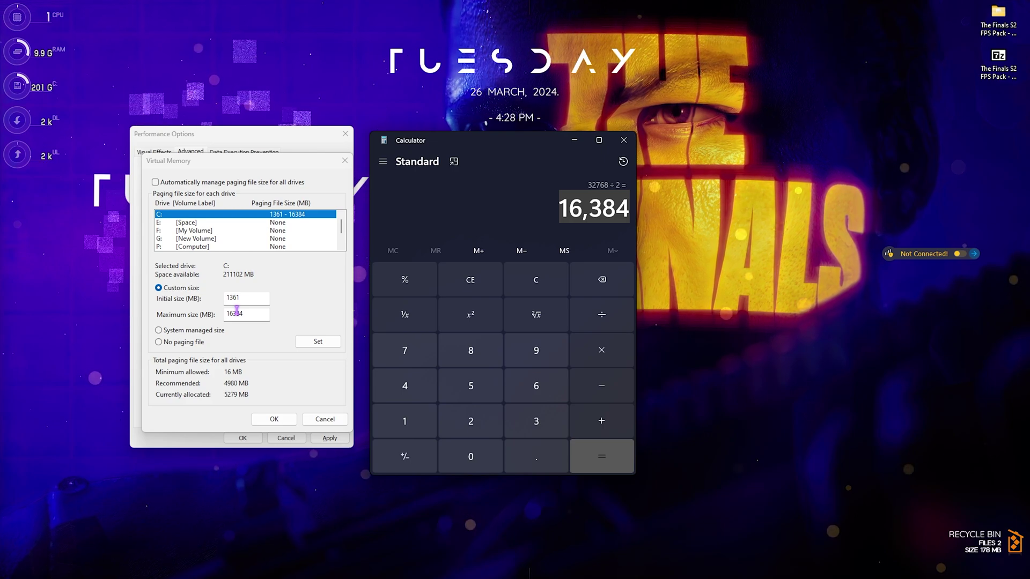
Set the custom paging size on drive C and confirm Virtual Memory and Performance Options
{"action": "left_click", "coordinate": [575, 140]}
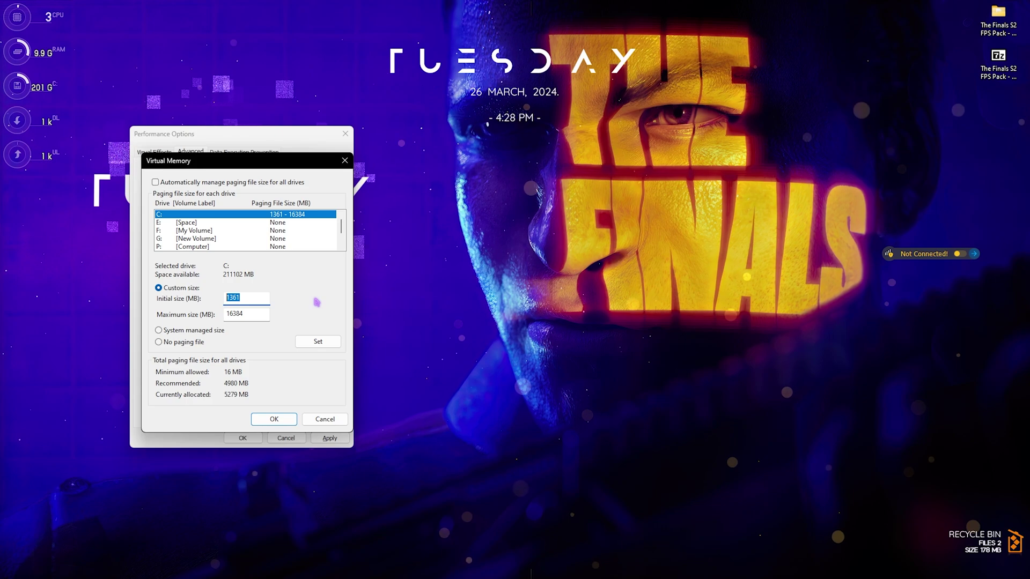
{"action": "left_click", "coordinate": [310, 342]}
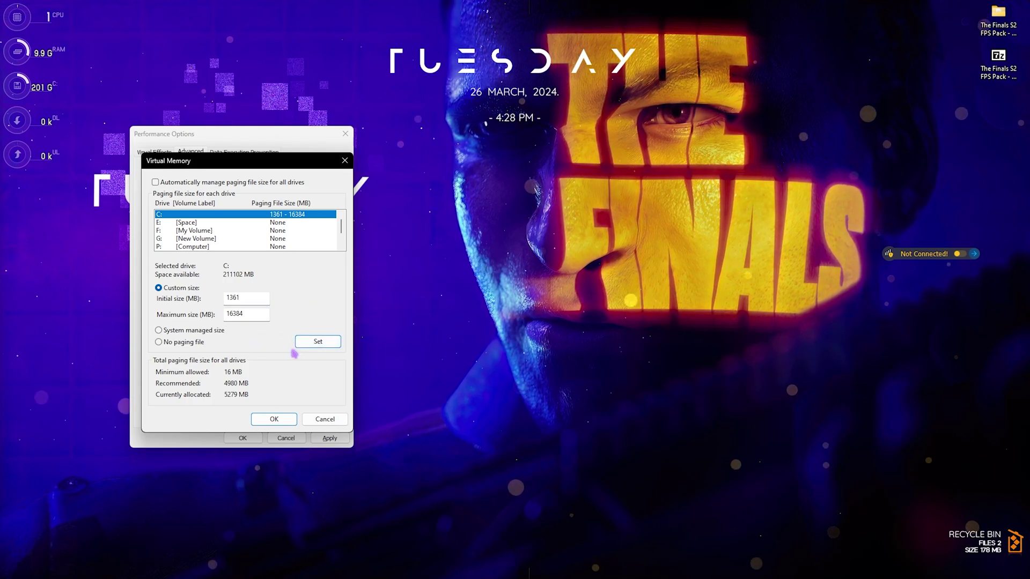
{"action": "left_click", "coordinate": [272, 419]}
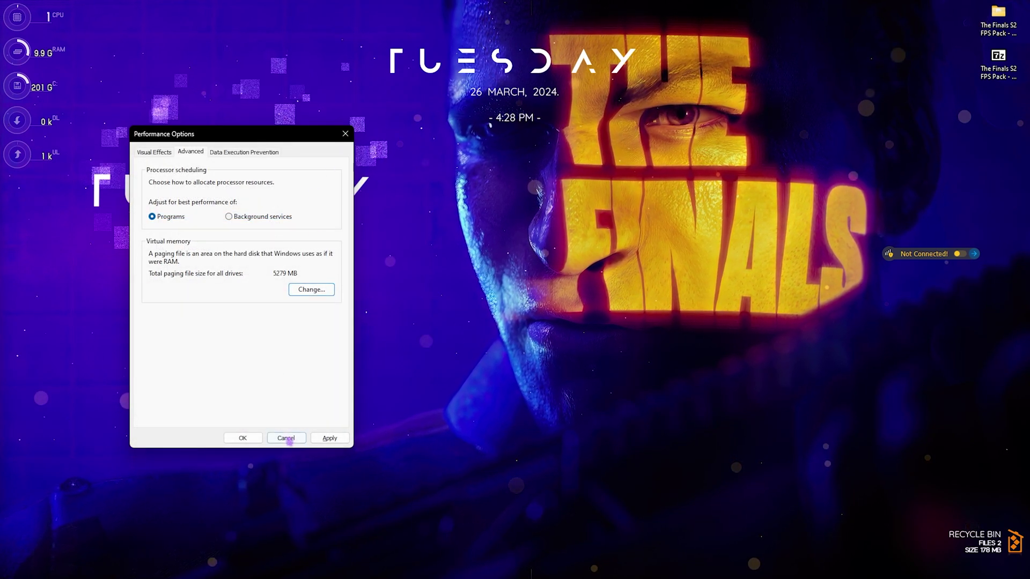
{"action": "left_click", "coordinate": [241, 438]}
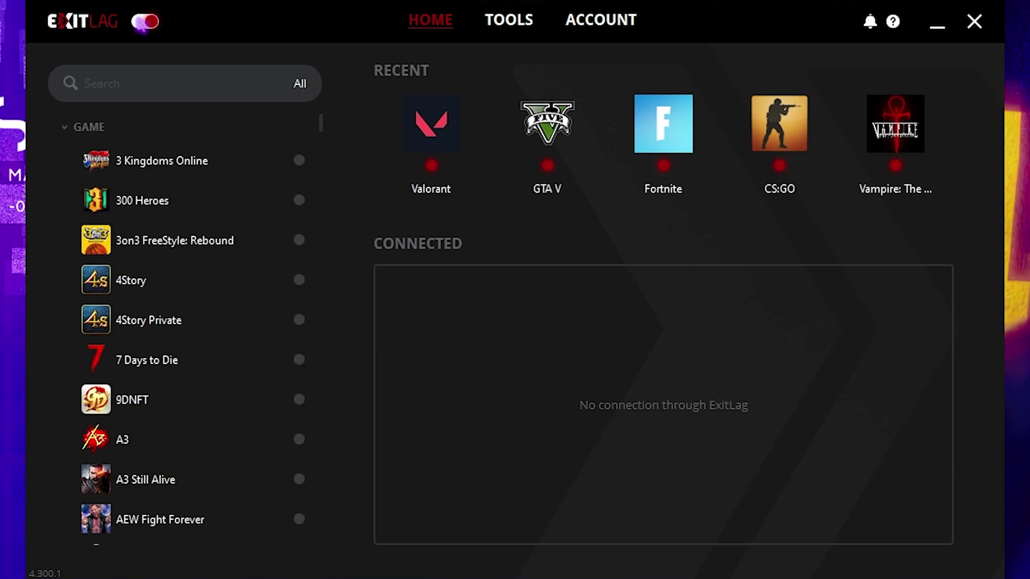
Find The Finals in ExitLag, pick the SG Singapore01 region, and apply routes
{"action": "left_click", "coordinate": [194, 81]}
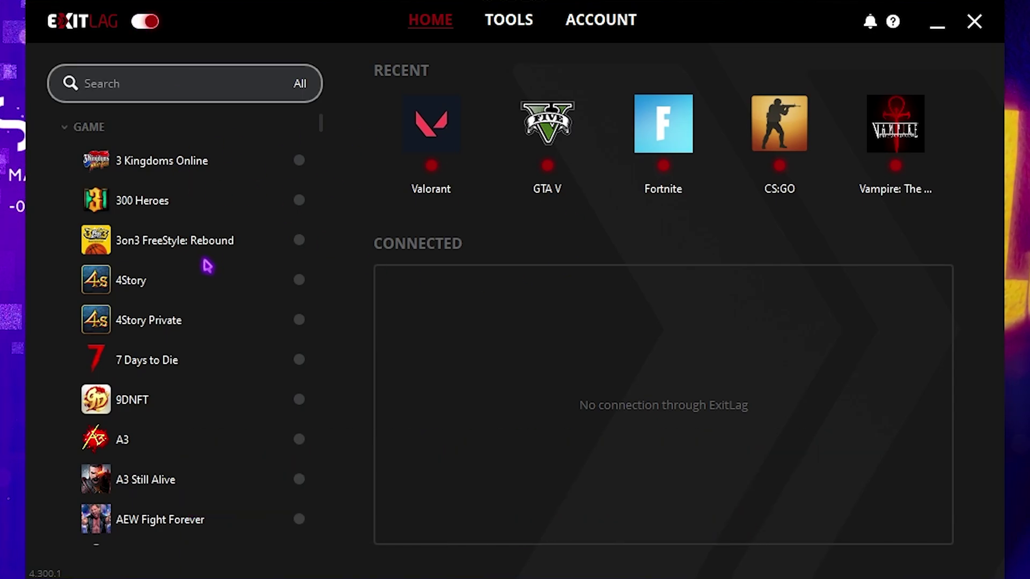
{"action": "type", "text": "The Finals"}
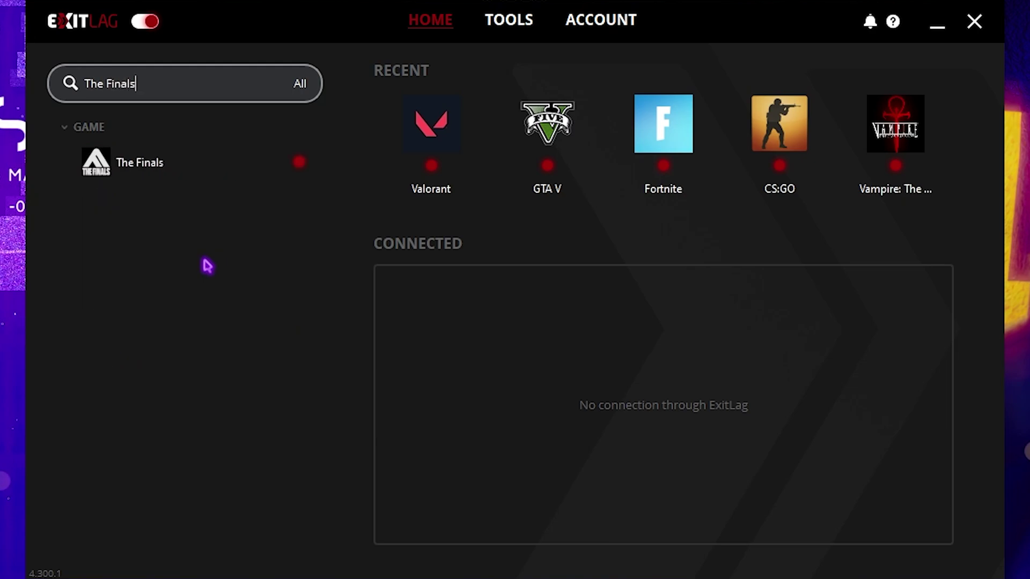
{"action": "left_click", "coordinate": [161, 177]}
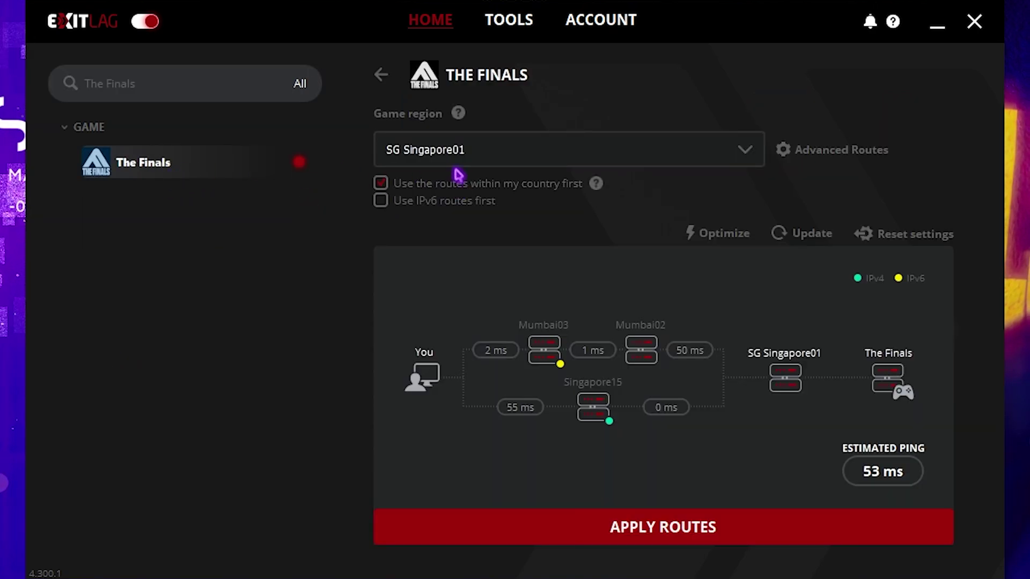
{"action": "left_click", "coordinate": [433, 154]}
{"action": "scroll", "coordinate": [453, 212], "scroll_direction": "down", "scroll_amount": 15}
{"action": "scroll", "coordinate": [484, 371], "scroll_direction": "up", "scroll_amount": 3}
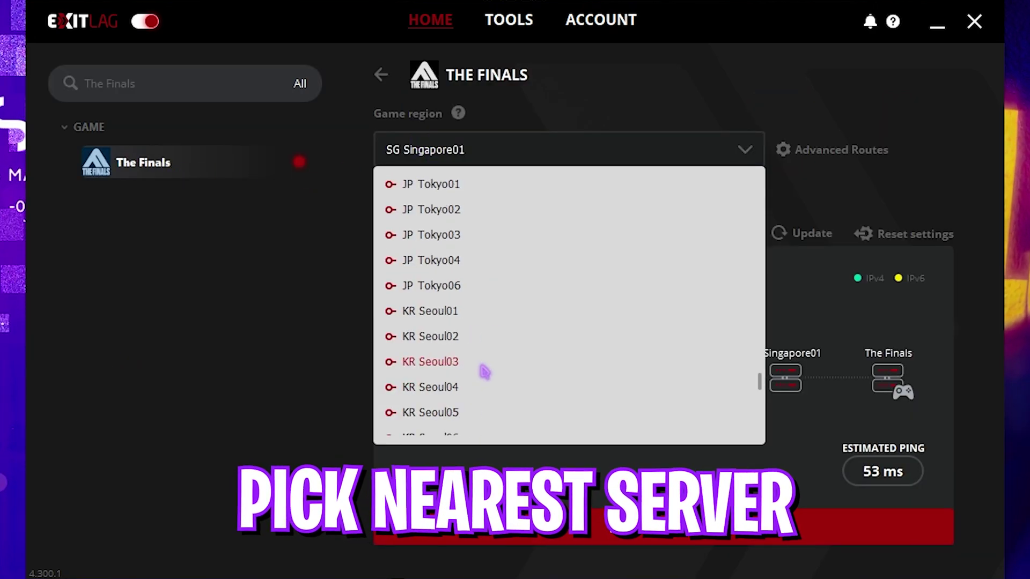
{"action": "scroll", "coordinate": [485, 371], "scroll_direction": "down", "scroll_amount": 1}
{"action": "left_click", "coordinate": [460, 342]}
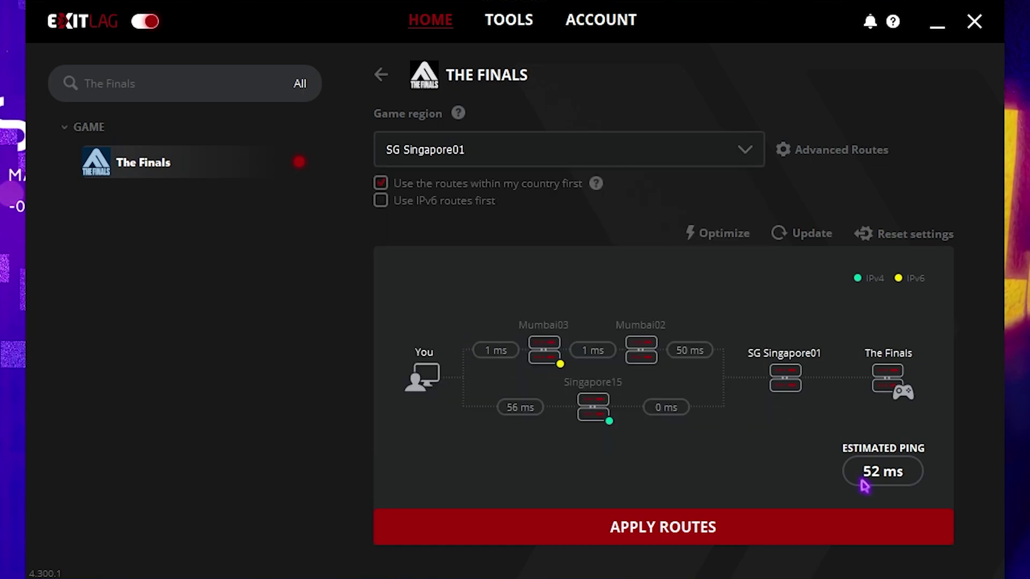
{"action": "left_click", "coordinate": [594, 531]}
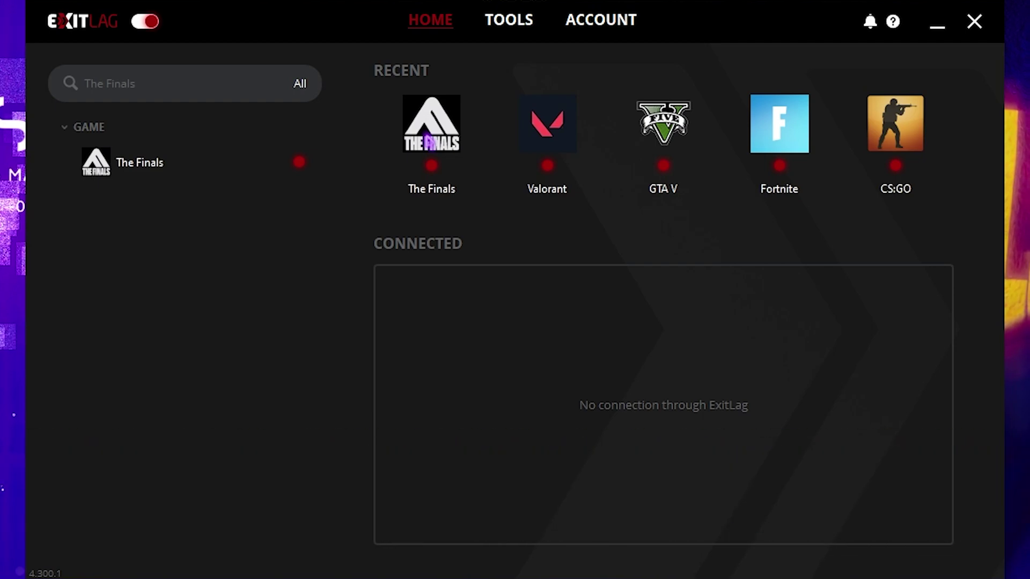
{"action": "left_click", "coordinate": [511, 22]}
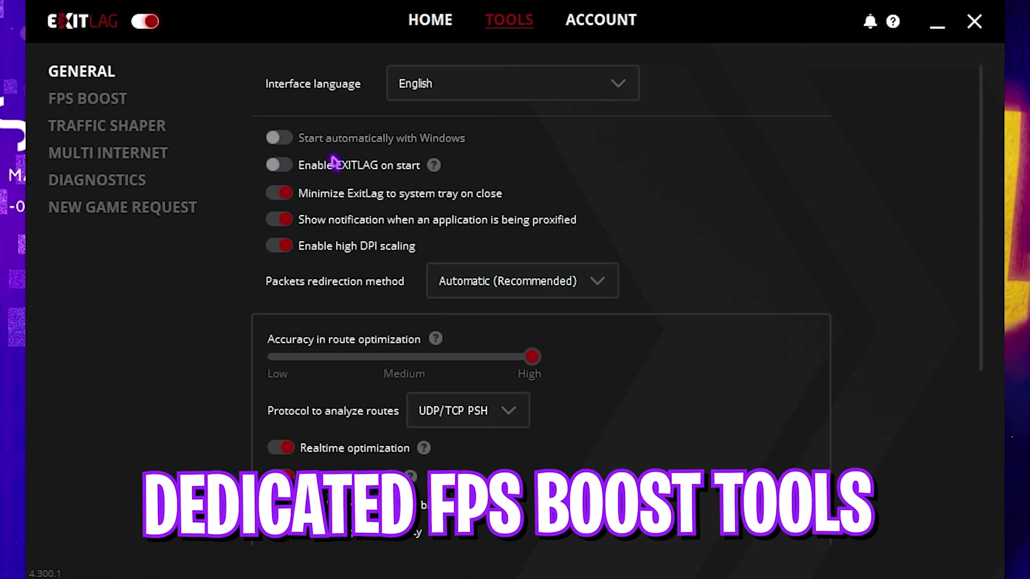
Show the FPS Boost tools in ExitLag's Tools sidebar
{"action": "left_click", "coordinate": [88, 97]}
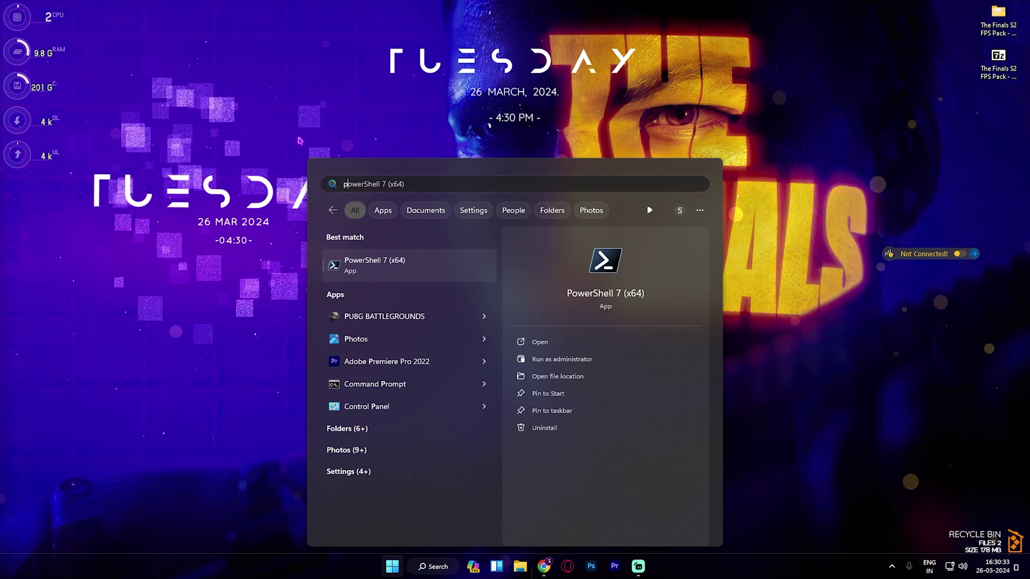
Launch PowerShell 7 as administrator and run Get-MMAgent
{"action": "left_click", "coordinate": [558, 363]}
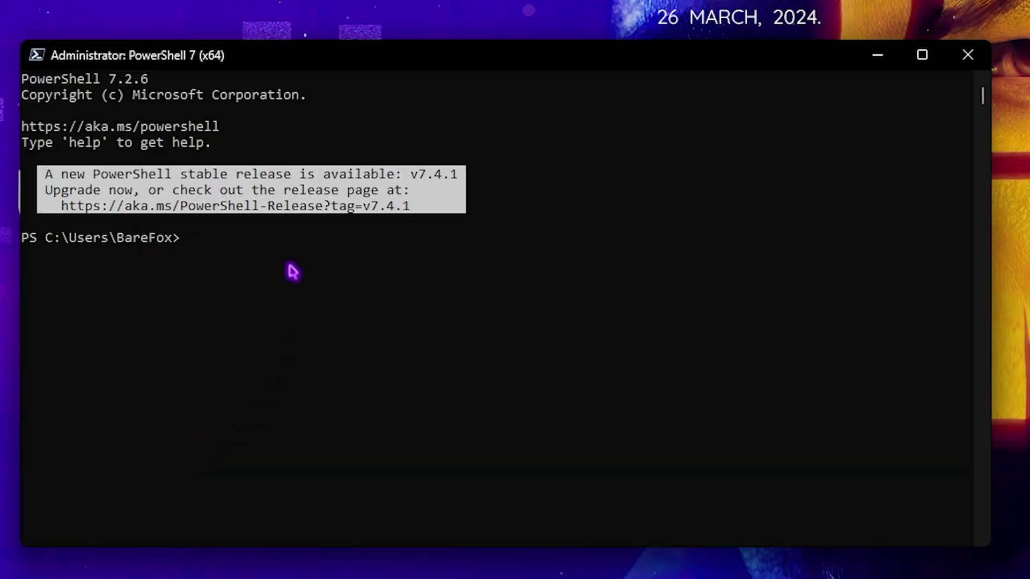
{"action": "type", "text": "Get-MMAgent"}
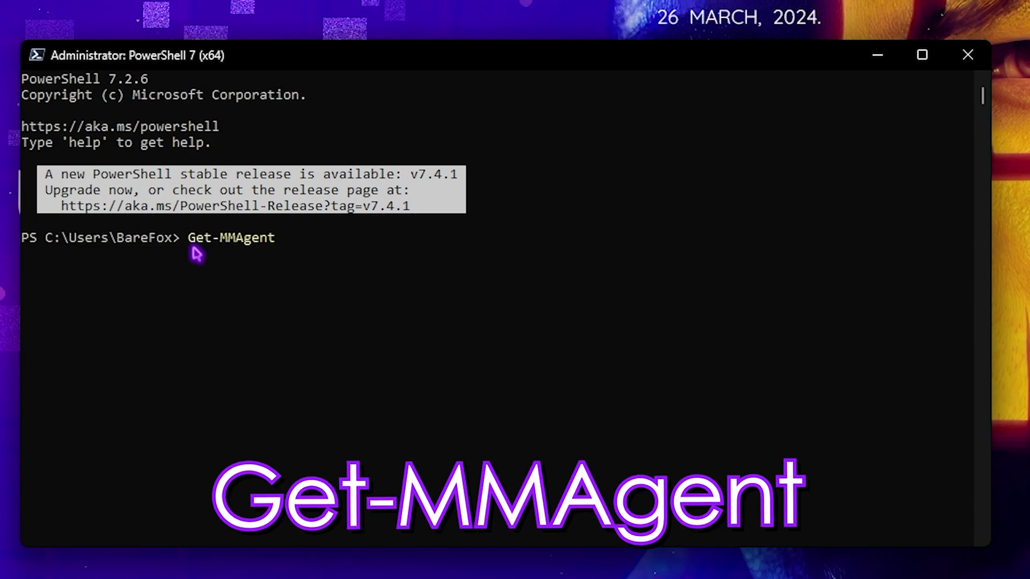
{"action": "key", "text": "Return"}
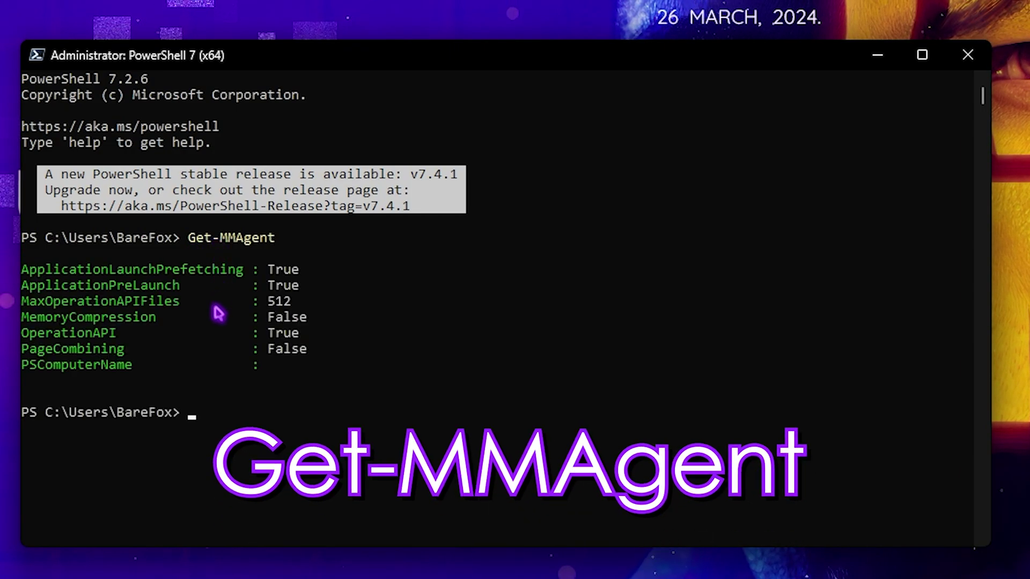
Confirm MemoryCompression reads False and leave Enable-MMAgent -mc pasted at the prompt
{"action": "left_click_drag", "start_coordinate": [69, 317], "coordinate": [157, 321]}
{"action": "key", "text": "ctrl+c"}
{"action": "left_click_drag", "start_coordinate": [268, 317], "coordinate": [311, 328]}
{"action": "key", "text": "ctrl+c"}
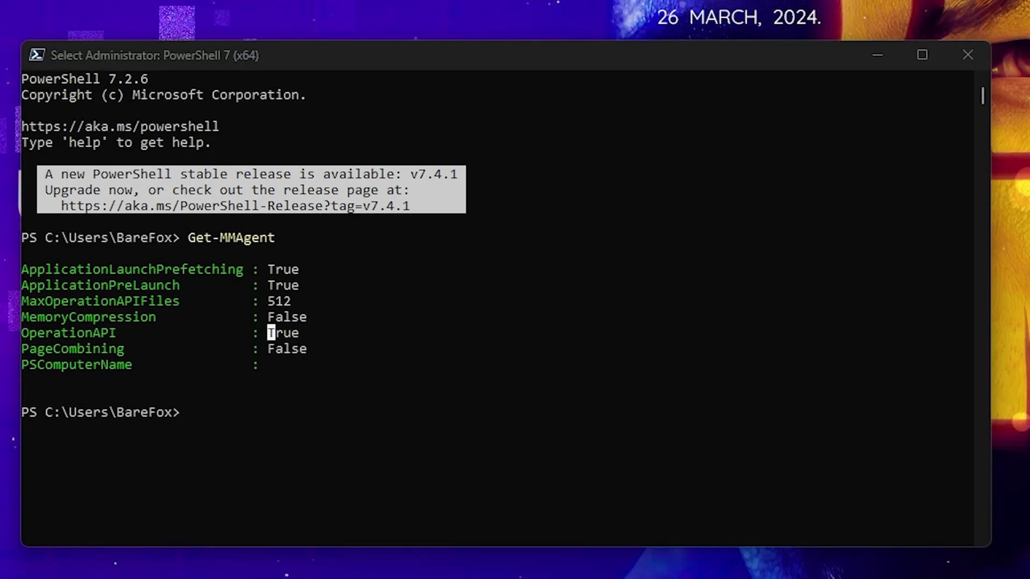
{"action": "type", "text": "Disable-MMAgent -mc"}
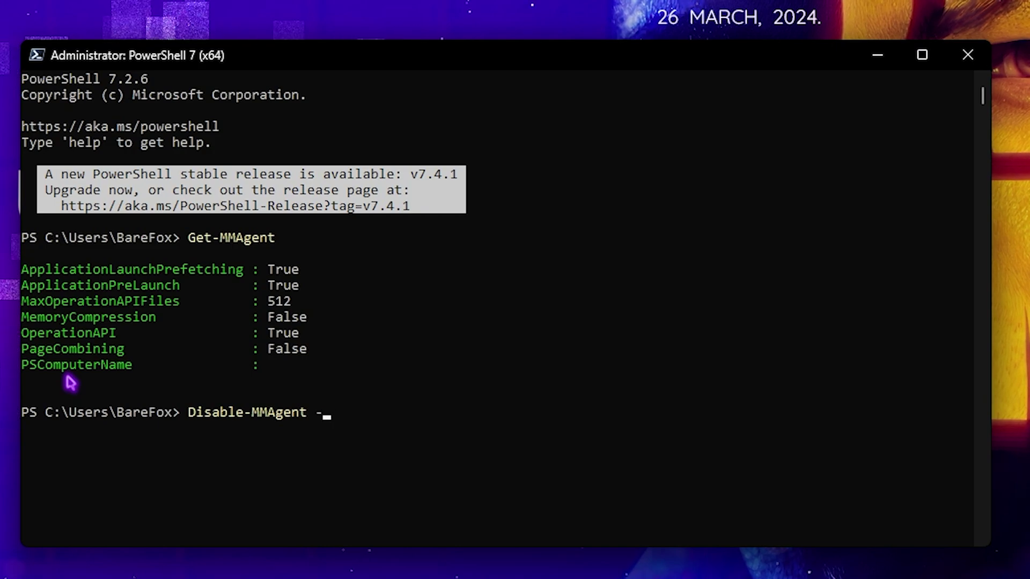
{"action": "key", "text": "BackSpace"}
{"action": "key", "text": "BackSpace"}
{"action": "key", "text": "BackSpace"}
{"action": "key", "text": "BackSpace"}
{"action": "key", "text": "BackSpace"}
{"action": "key", "text": "BackSpace"}
{"action": "key", "text": "BackSpace"}
{"action": "key", "text": "BackSpace"}
{"action": "key", "text": "BackSpace"}
{"action": "key", "text": "BackSpace"}
{"action": "key", "text": "BackSpace"}
{"action": "key", "text": "BackSpace"}
{"action": "key", "text": "BackSpace"}
{"action": "key", "text": "BackSpace"}
{"action": "key", "text": "BackSpace"}
{"action": "key", "text": "BackSpace"}
{"action": "key", "text": "BackSpace"}
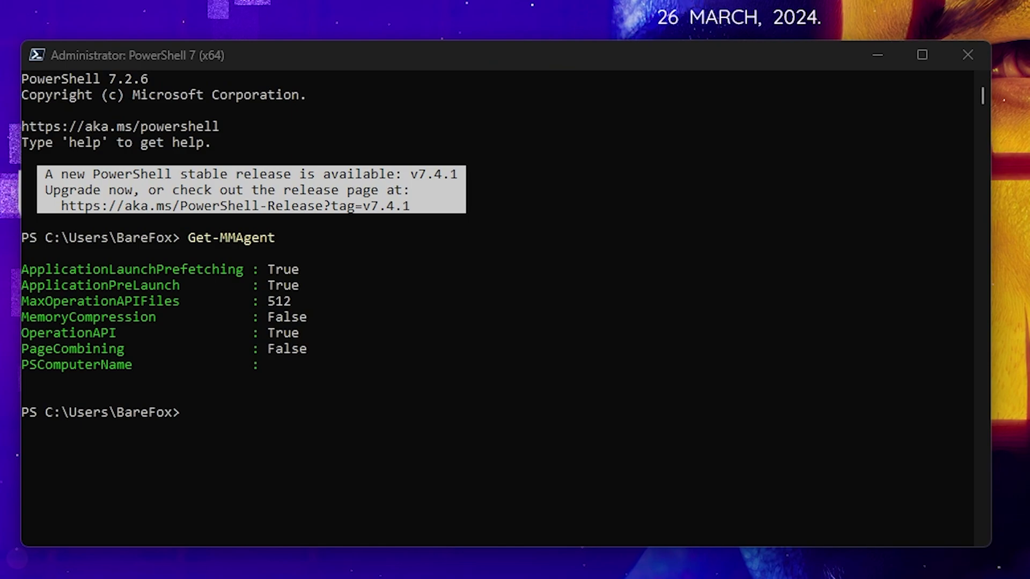
{"action": "right_click", "coordinate": [259, 443]}
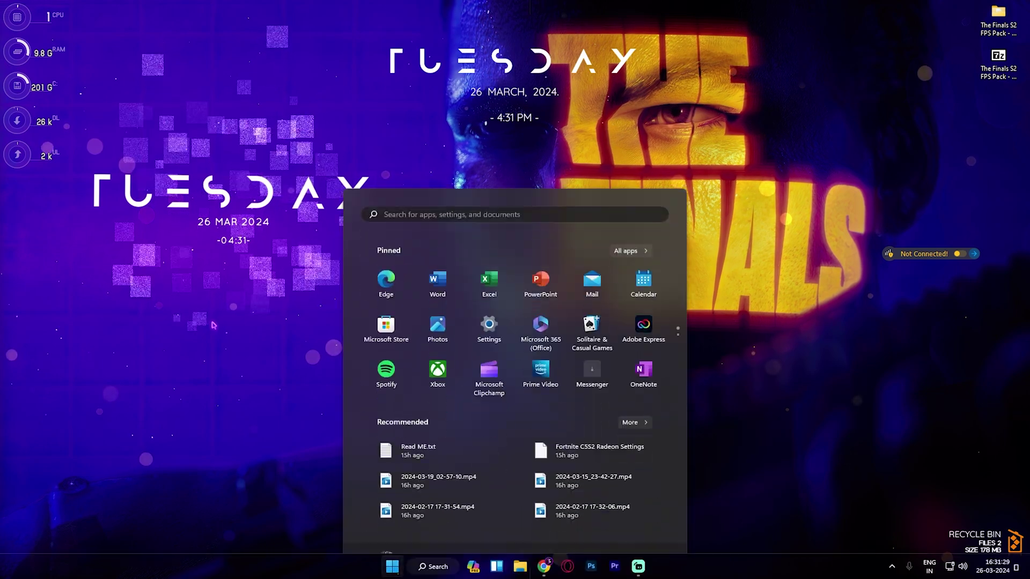
Turn on system protection for Local Disk (C:) in System Properties
{"action": "type", "text": "create a restore point"}
{"action": "key", "text": "Return"}
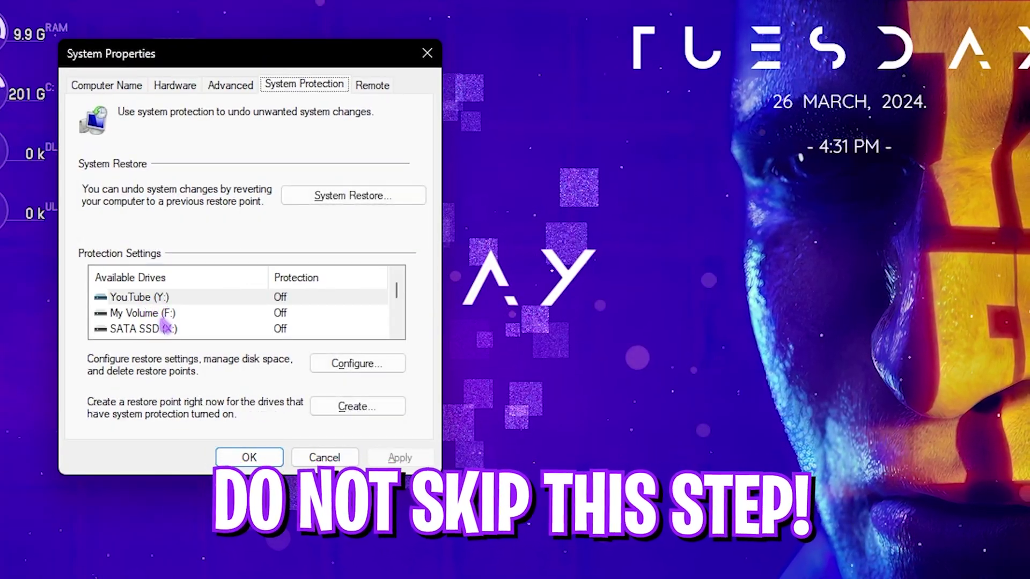
{"action": "scroll", "coordinate": [165, 313], "scroll_direction": "down", "scroll_amount": 2}
{"action": "left_click", "coordinate": [161, 329]}
{"action": "left_click", "coordinate": [357, 364]}
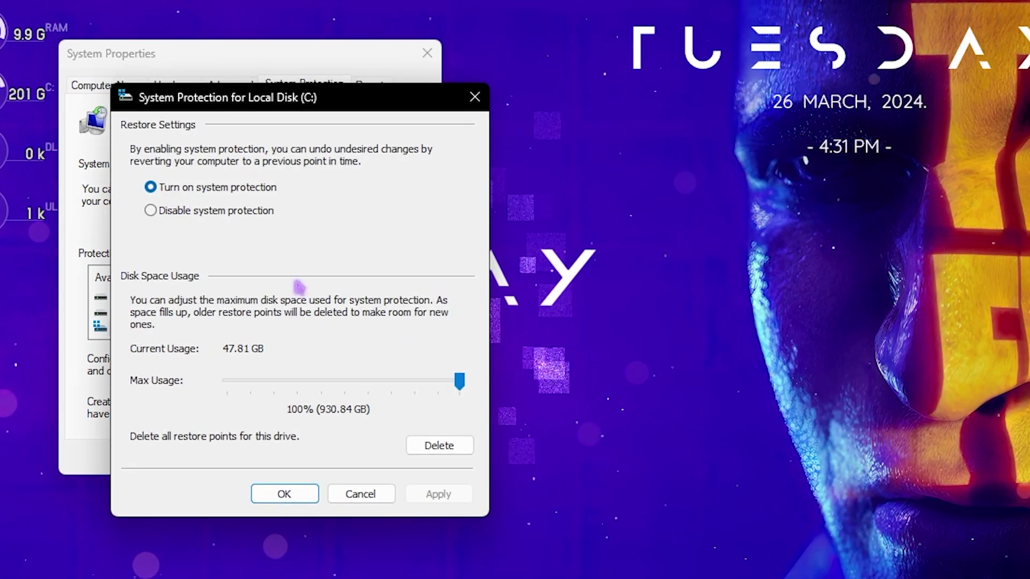
{"action": "left_click", "coordinate": [284, 493]}
Create a restore point named 'The Finals'
{"action": "left_click", "coordinate": [329, 413]}
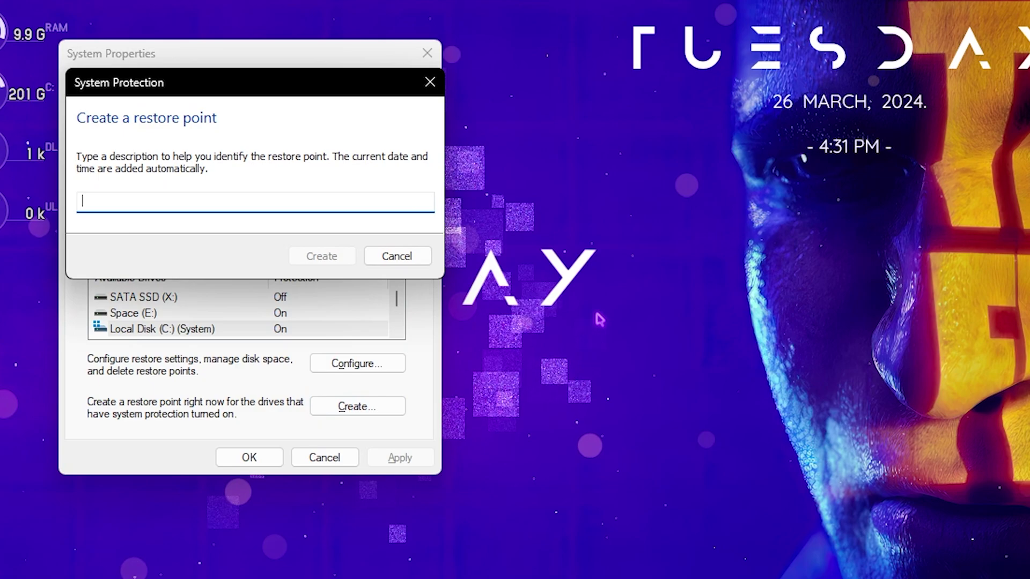
{"action": "type", "text": "The Finals"}
{"action": "key", "text": "Return"}
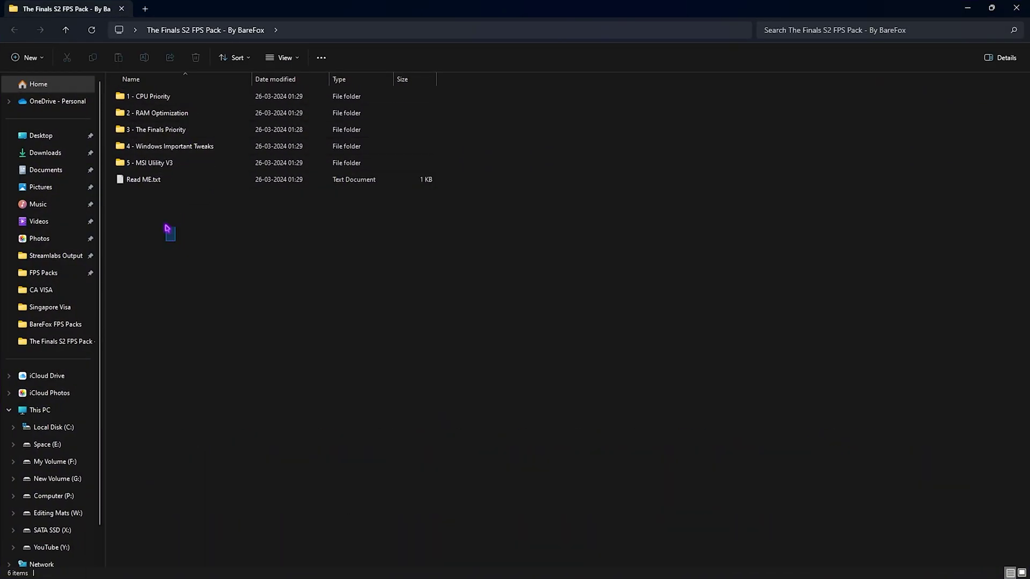
{"action": "left_click_drag", "start_coordinate": [167, 228], "coordinate": [145, 85]}
{"action": "left_click", "coordinate": [193, 294]}
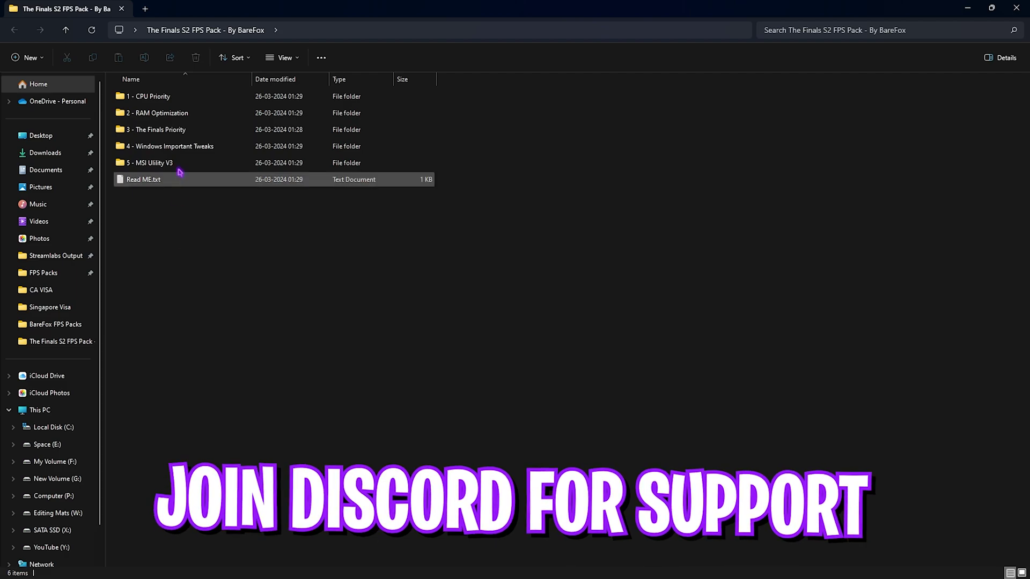
{"action": "double_click", "coordinate": [145, 102]}
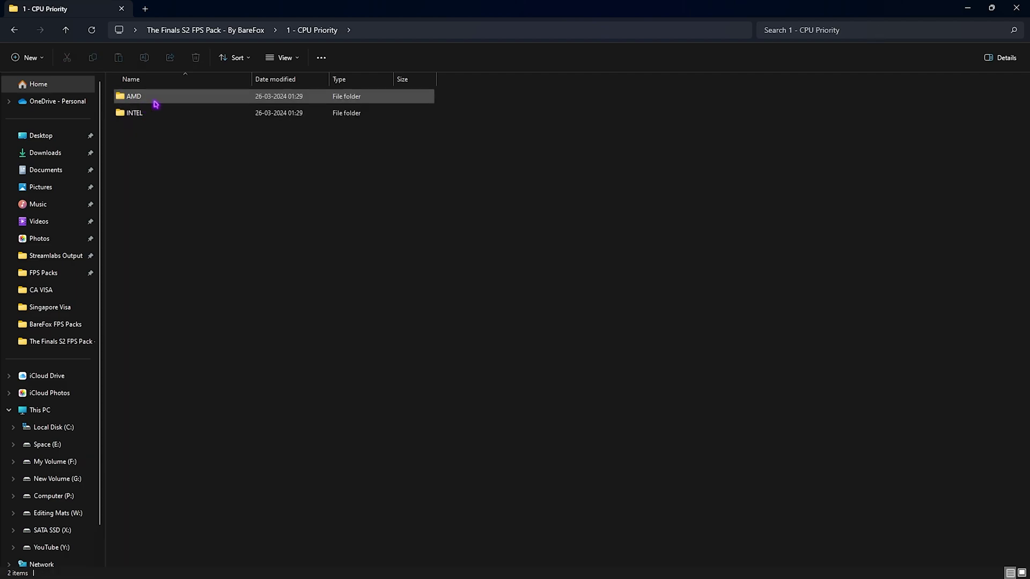
{"action": "left_click", "coordinate": [311, 30]}
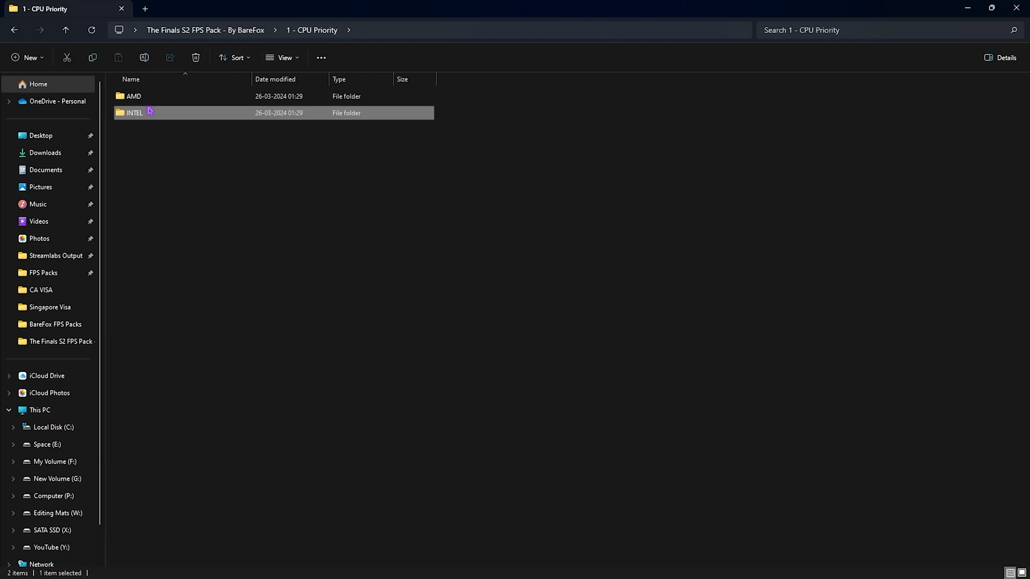
{"action": "double_click", "coordinate": [140, 113]}
{"action": "left_click", "coordinate": [309, 31]}
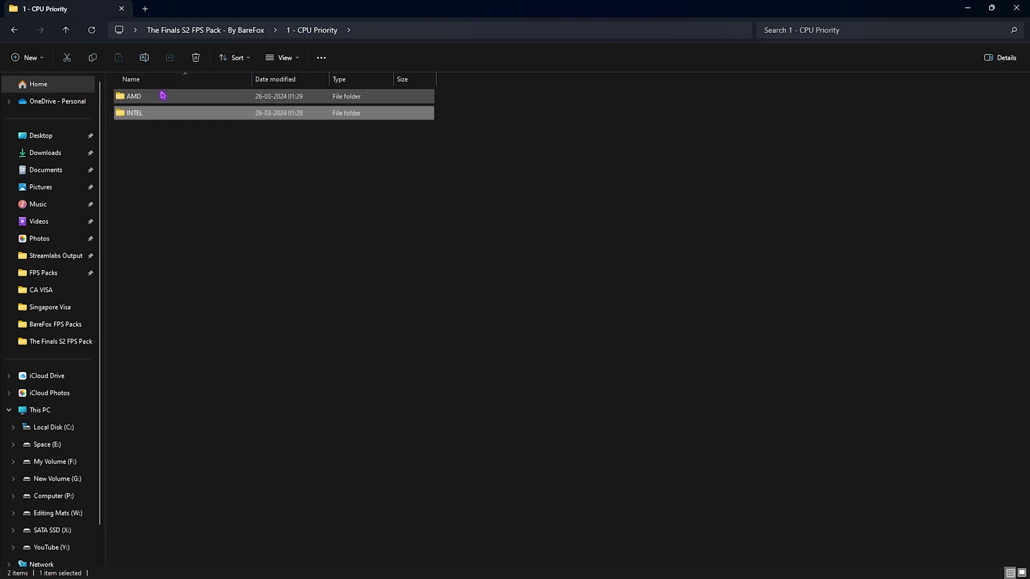
{"action": "double_click", "coordinate": [162, 98]}
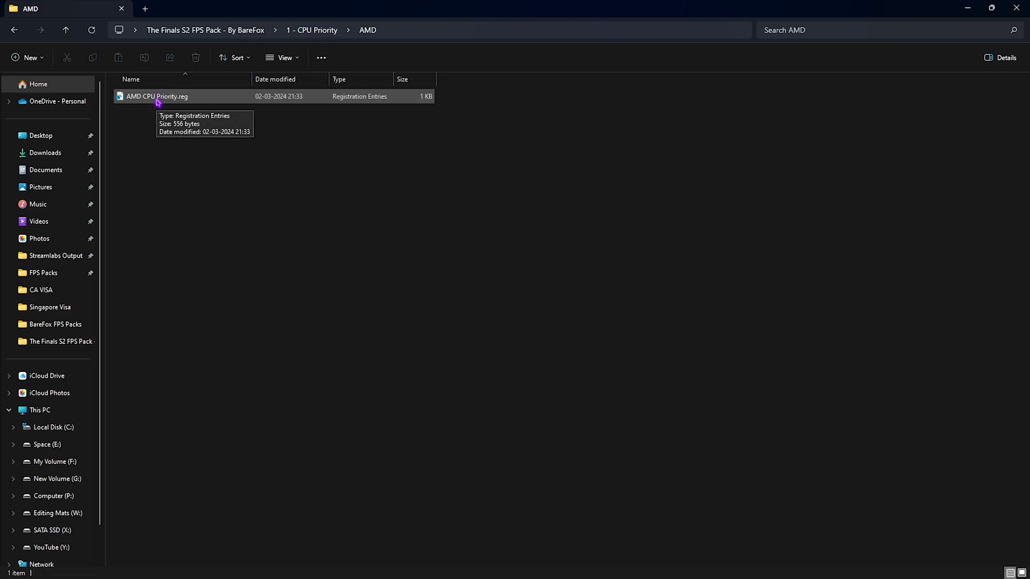
{"action": "left_click", "coordinate": [301, 32]}
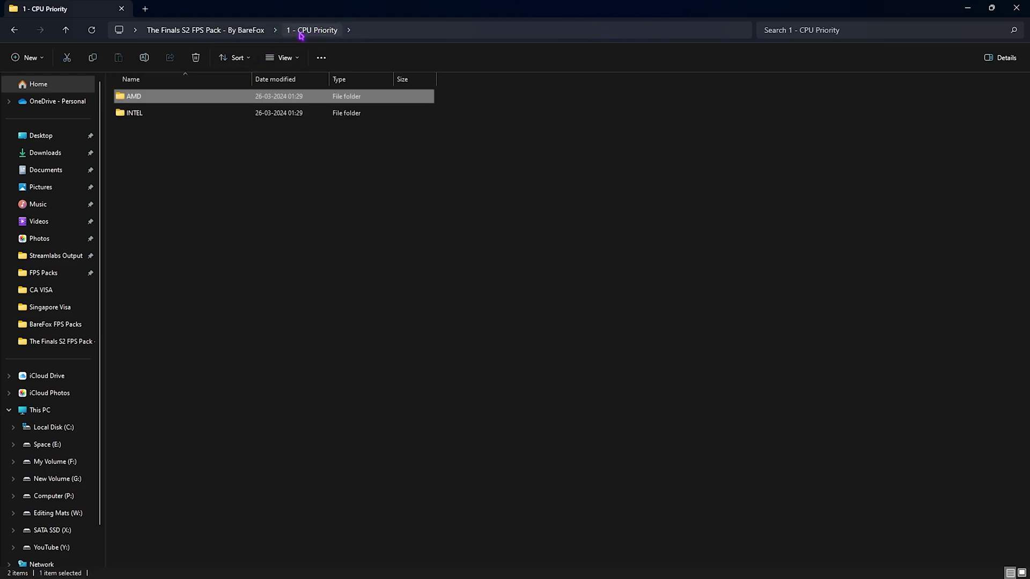
{"action": "double_click", "coordinate": [147, 118]}
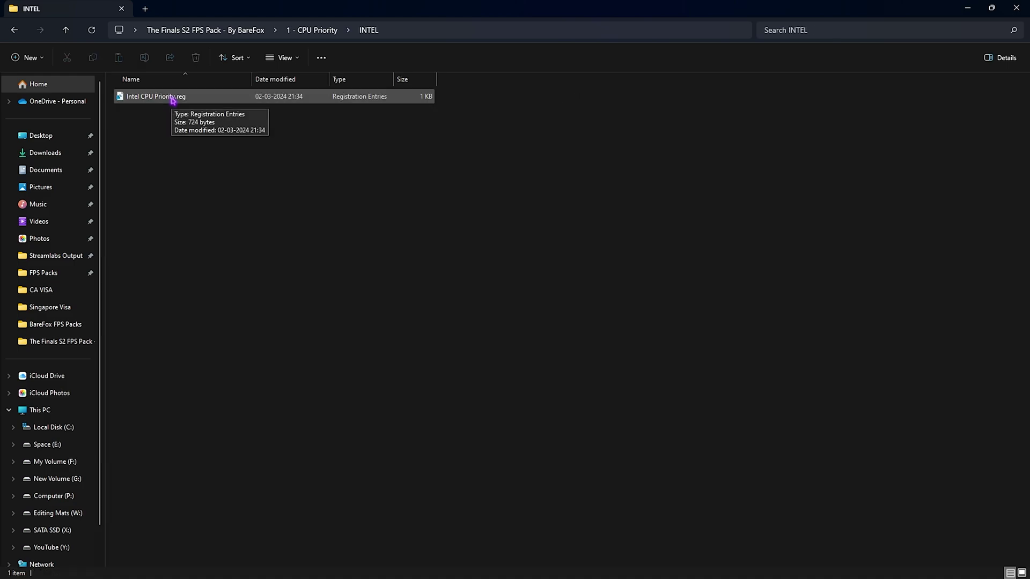
{"action": "left_click", "coordinate": [206, 30]}
{"action": "double_click", "coordinate": [145, 113]}
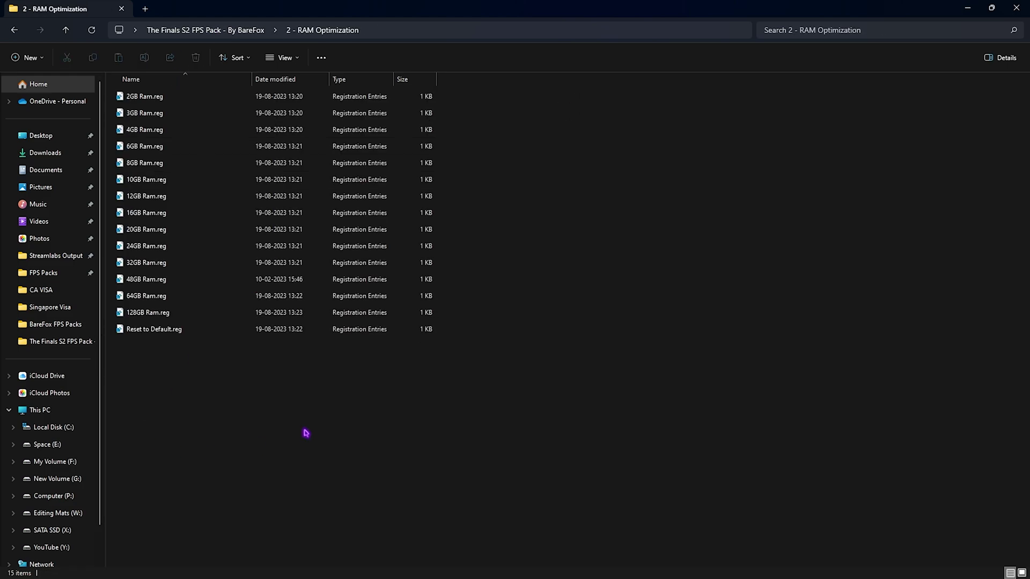
{"action": "left_click", "coordinate": [198, 268]}
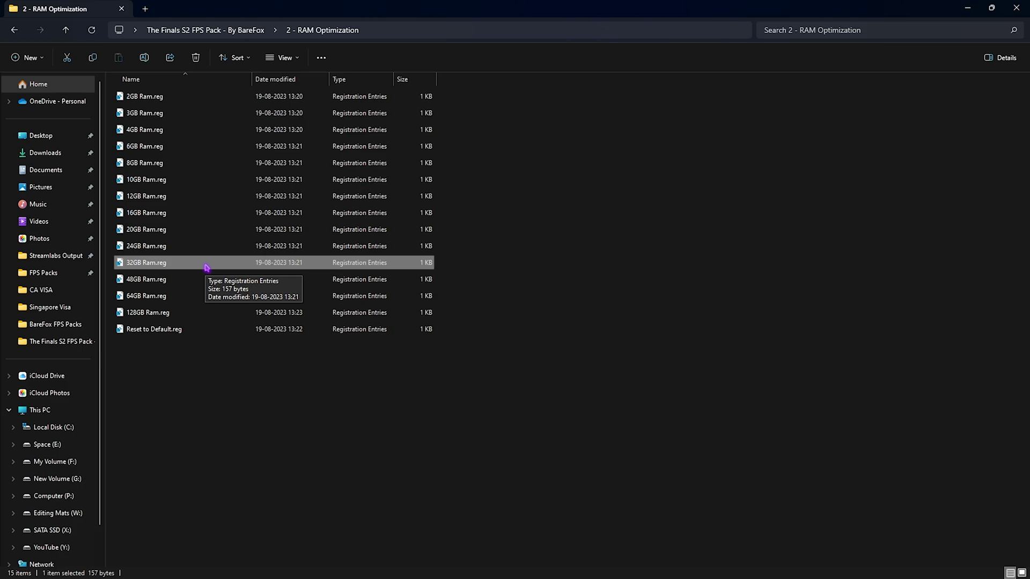
{"action": "left_click_drag", "start_coordinate": [535, 326], "coordinate": [428, 102]}
{"action": "left_click", "coordinate": [683, 288]}
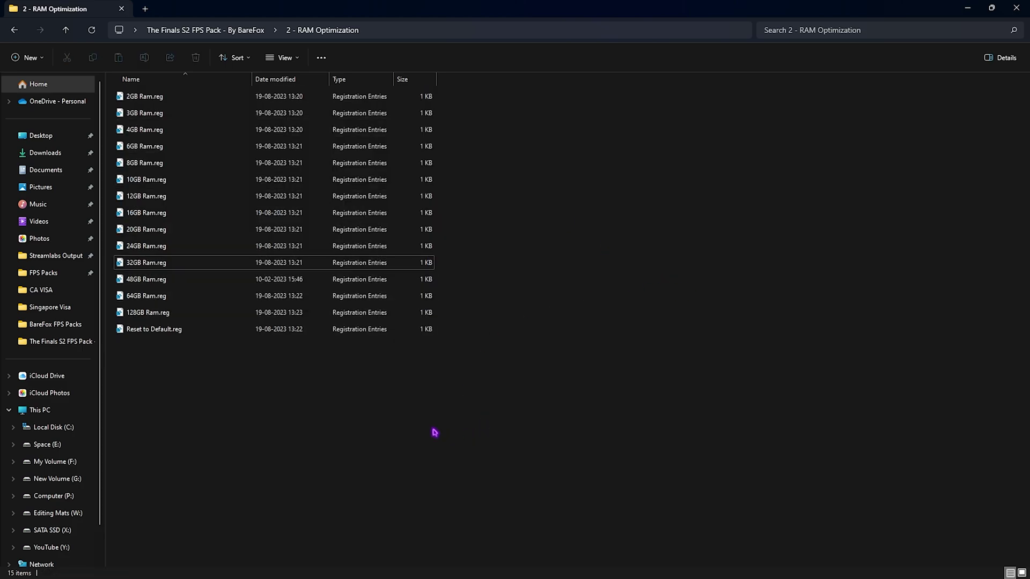
{"action": "left_click", "coordinate": [164, 334]}
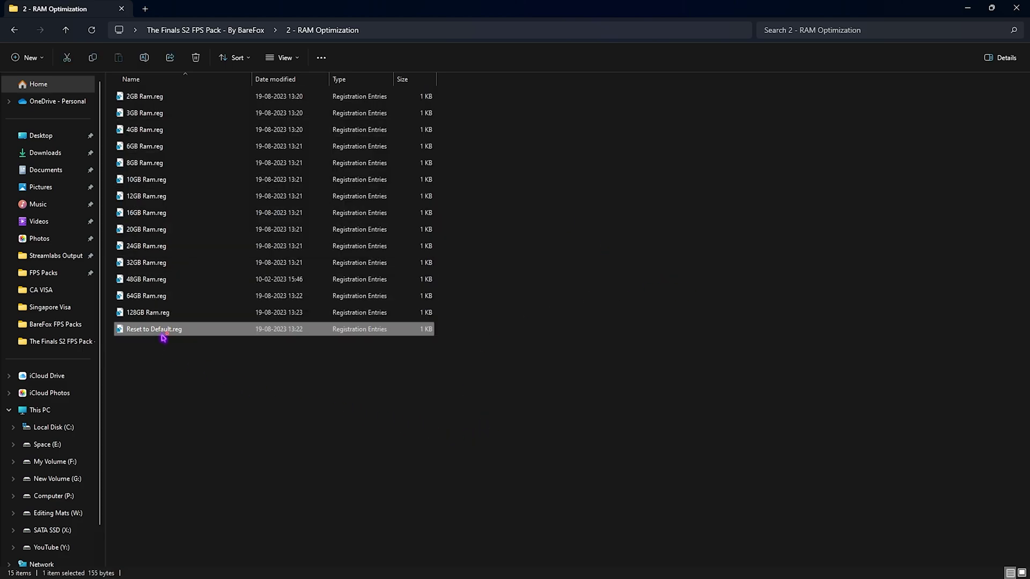
{"action": "left_click", "coordinate": [205, 31]}
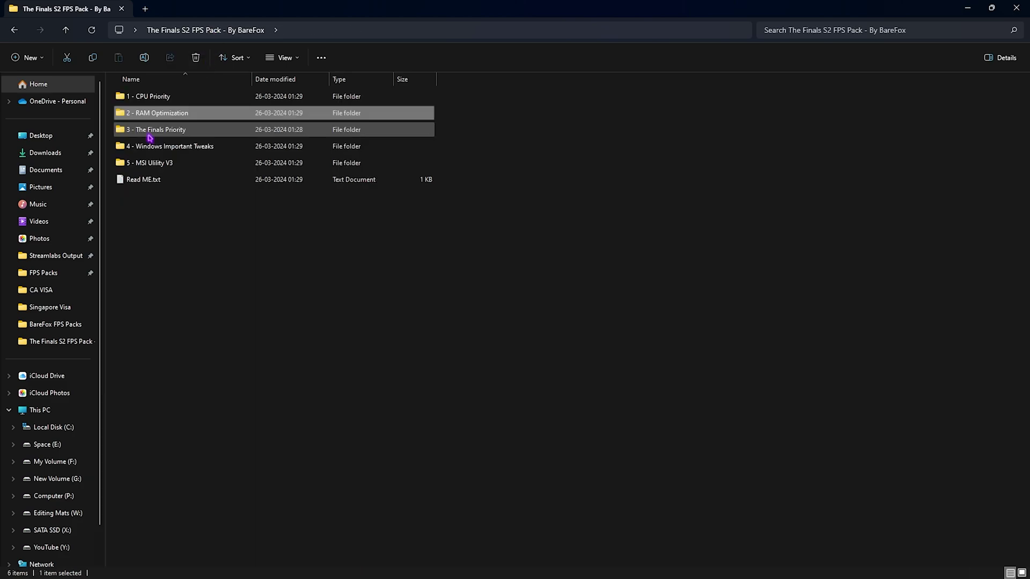
Inspect The Finals High Priority.reg in the 3 - The Finals Priority folder
{"action": "double_click", "coordinate": [150, 134]}
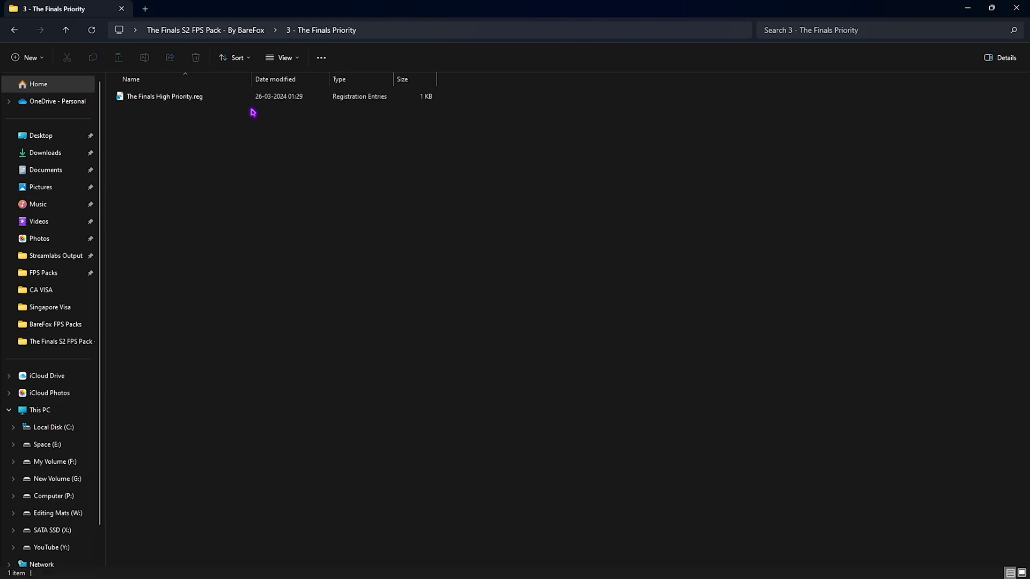
{"action": "left_click_drag", "start_coordinate": [208, 153], "coordinate": [155, 102]}
{"action": "left_click", "coordinate": [191, 186]}
{"action": "key", "text": "alt+Up"}
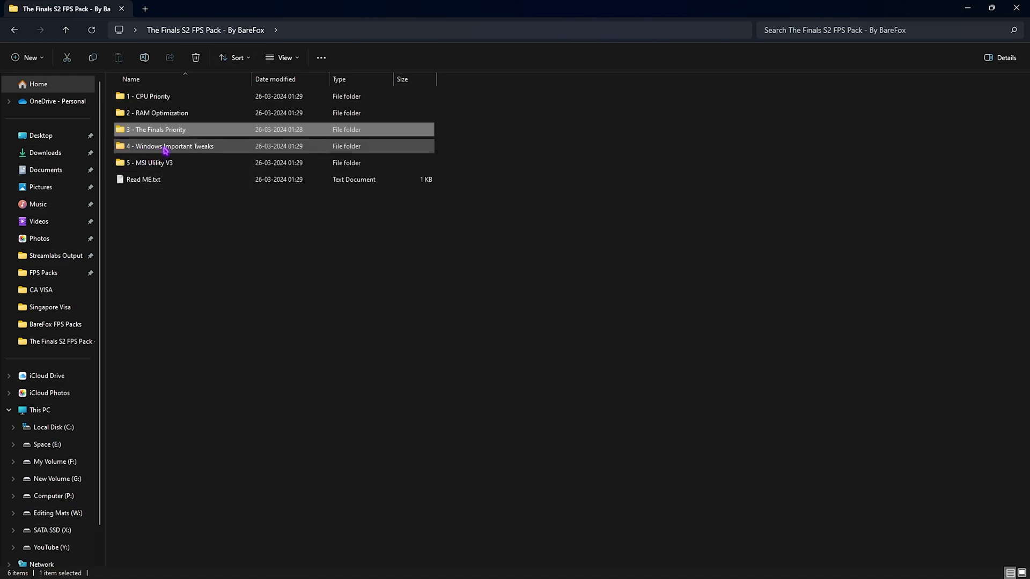
Select all seven registry files in the 4 - Windows Important Tweaks folder
{"action": "double_click", "coordinate": [166, 150]}
{"action": "left_click_drag", "start_coordinate": [172, 329], "coordinate": [164, 110]}
{"action": "left_click", "coordinate": [200, 363]}
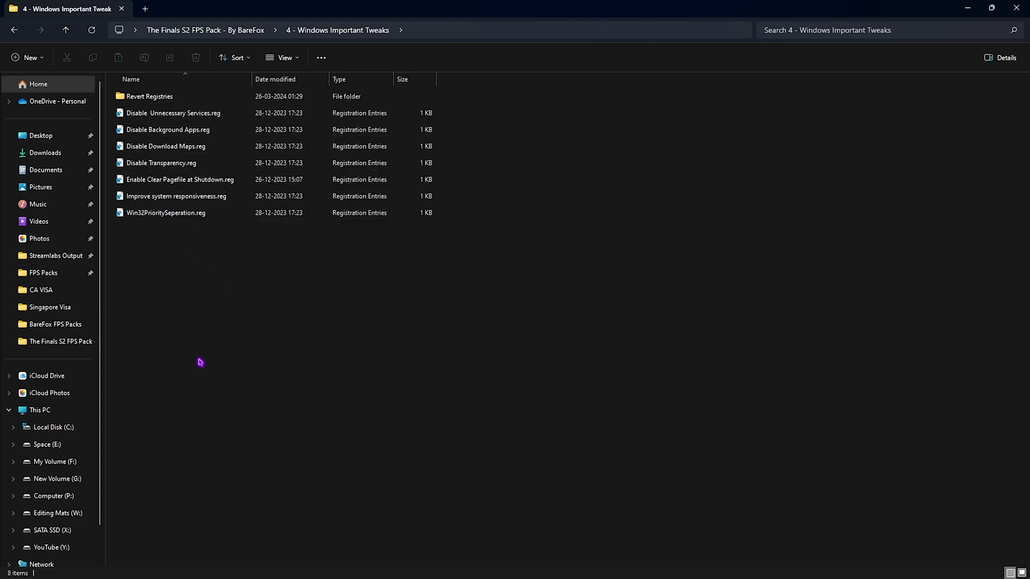
{"action": "left_click_drag", "start_coordinate": [174, 301], "coordinate": [178, 112]}
{"action": "left_click", "coordinate": [153, 325]}
{"action": "left_click_drag", "start_coordinate": [192, 258], "coordinate": [184, 117]}
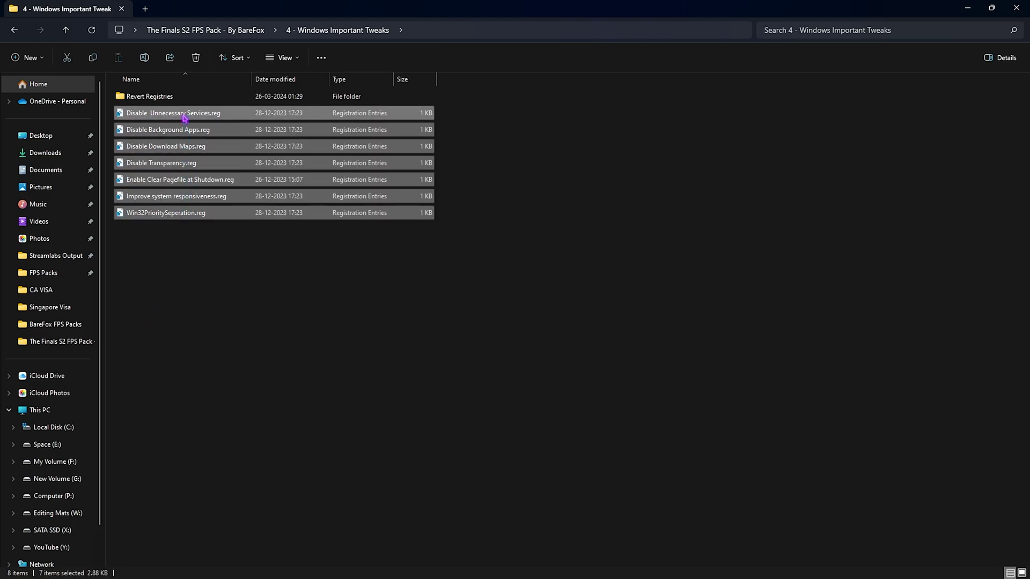
Go through each tweak file, from Disable Unnecessary Services.reg to Win32PrioritySeperation.reg
{"action": "left_click", "coordinate": [184, 117]}
{"action": "left_click", "coordinate": [182, 133]}
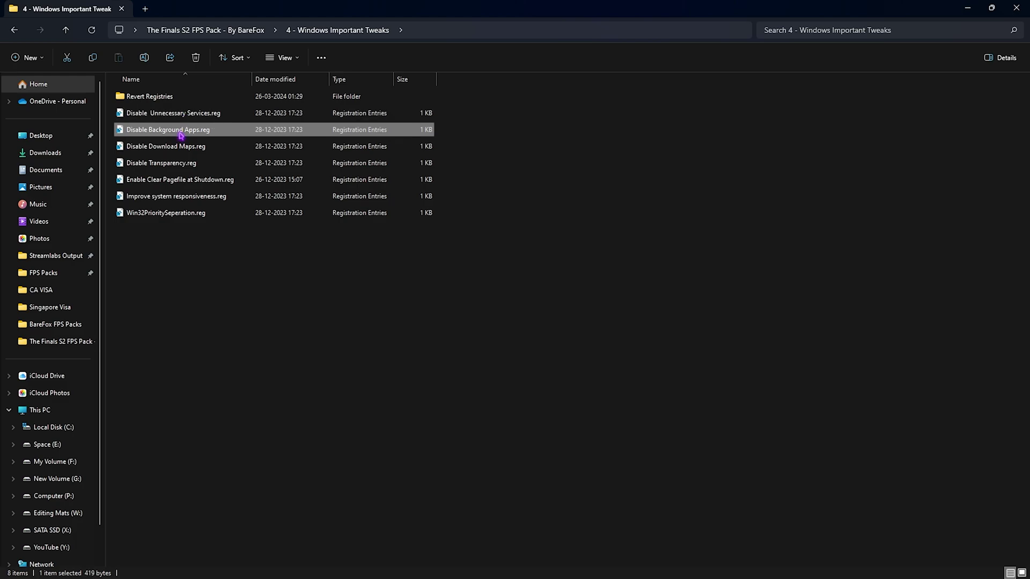
{"action": "left_click", "coordinate": [181, 147]}
{"action": "left_click", "coordinate": [182, 165]}
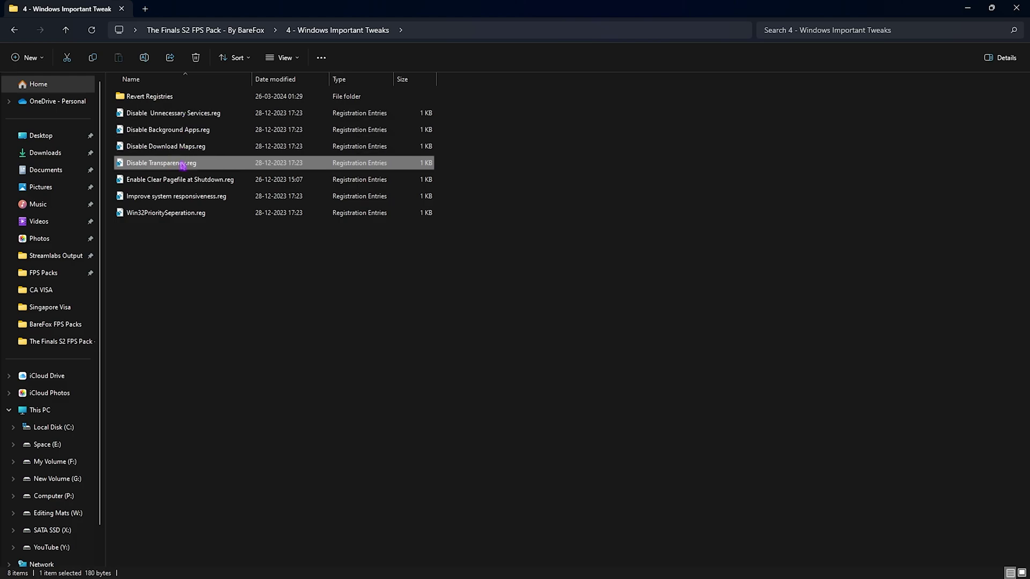
{"action": "left_click", "coordinate": [177, 182]}
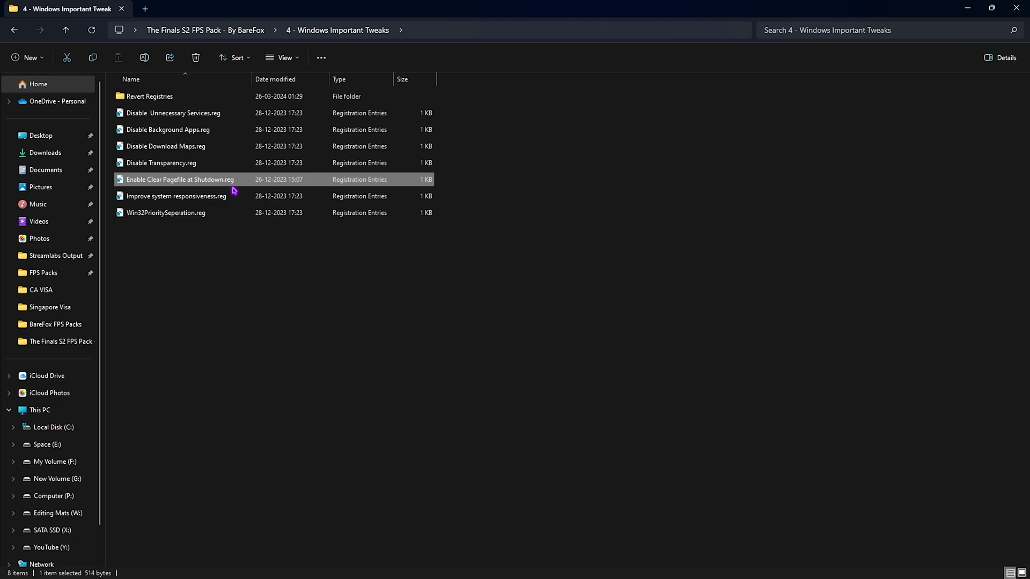
{"action": "left_click", "coordinate": [208, 199]}
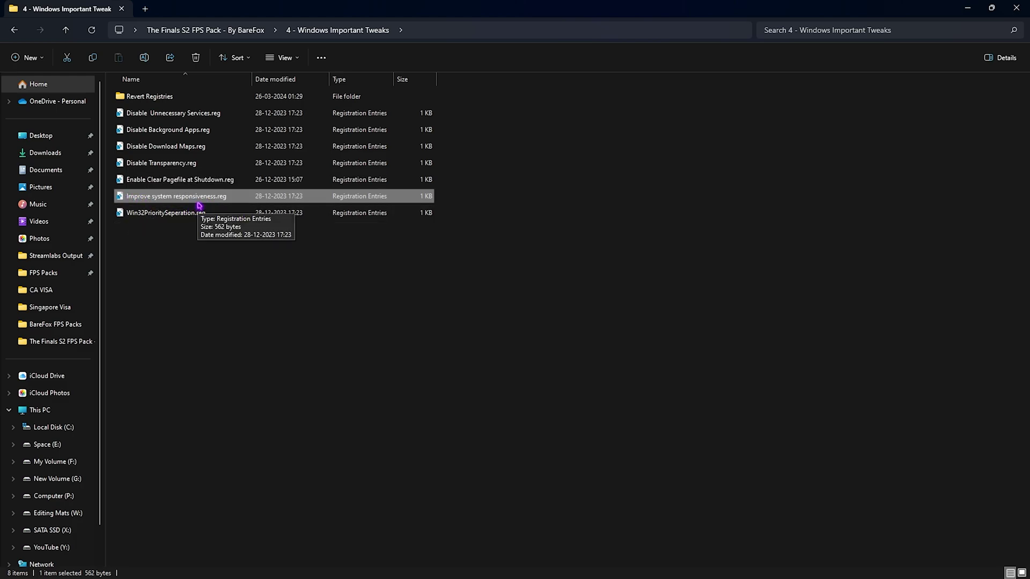
{"action": "left_click", "coordinate": [150, 216]}
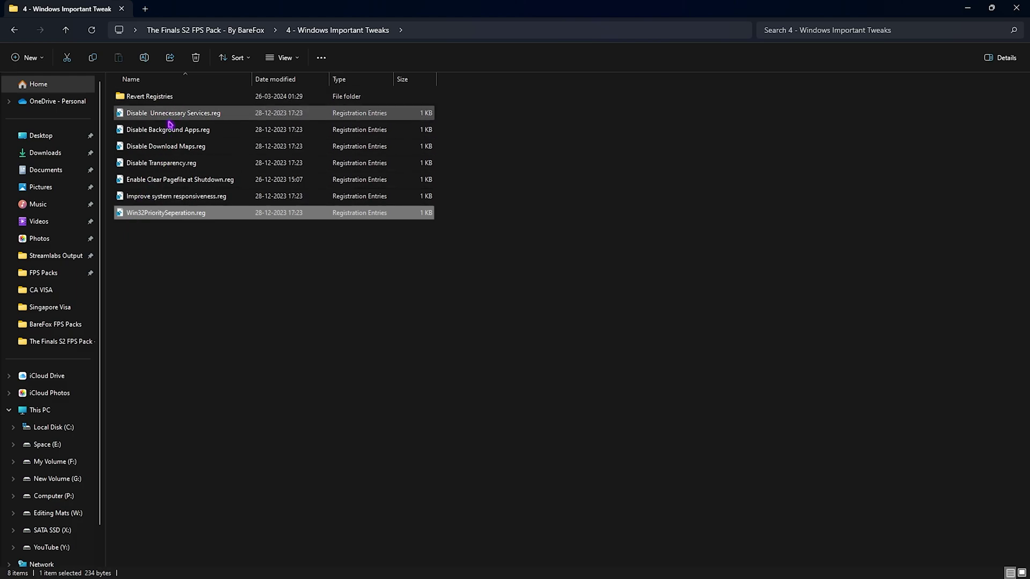
Check the four files in Revert Registries, then return to the FPS pack folder
{"action": "double_click", "coordinate": [168, 97]}
{"action": "left_click_drag", "start_coordinate": [214, 239], "coordinate": [181, 92]}
{"action": "left_click", "coordinate": [291, 269]}
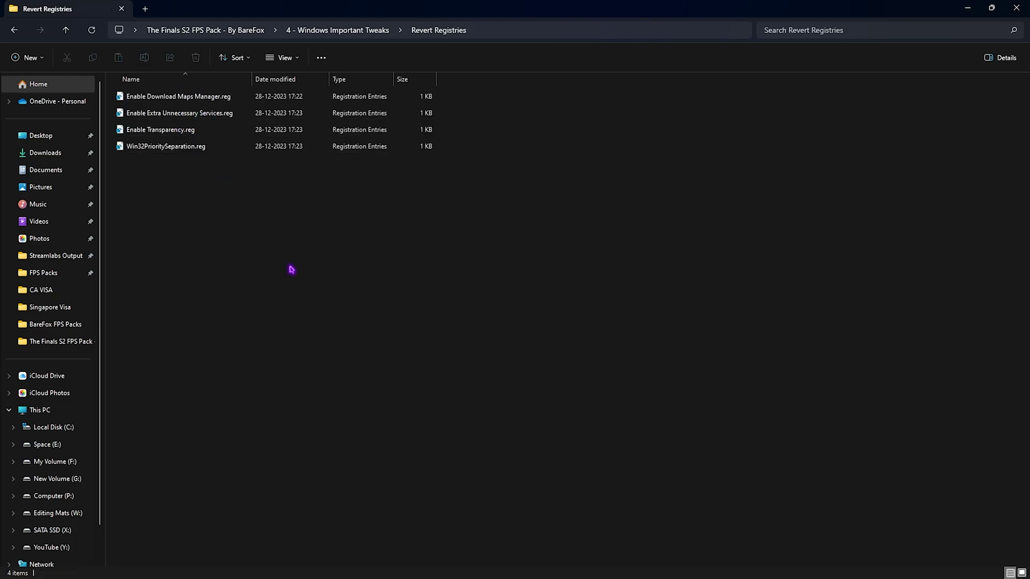
{"action": "left_click", "coordinate": [206, 30]}
Run MSI_util_v3.exe from the 5 - MSI Uility V3 folder as administrator
{"action": "double_click", "coordinate": [163, 162]}
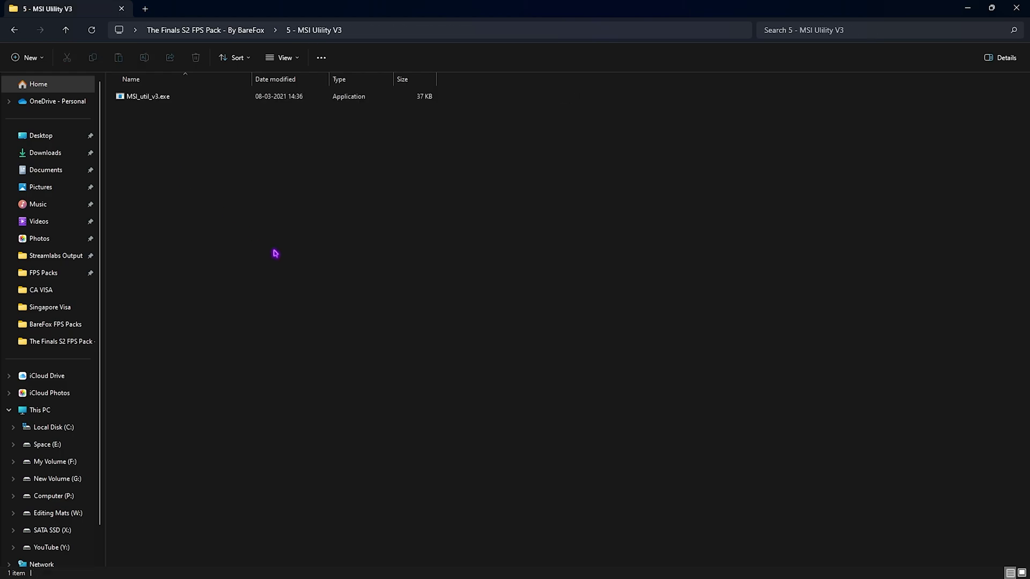
{"action": "right_click", "coordinate": [159, 100]}
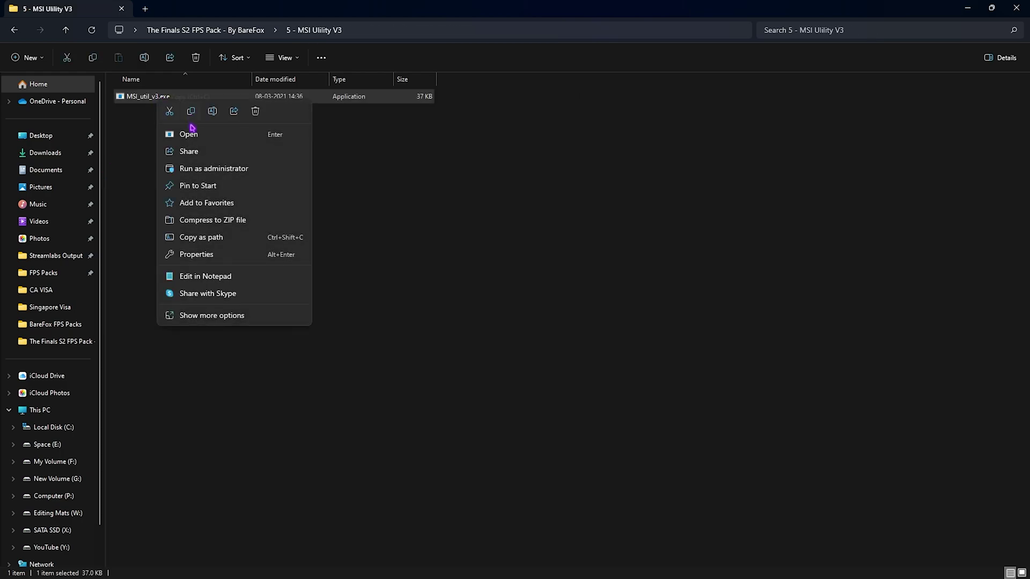
{"action": "left_click", "coordinate": [195, 168]}
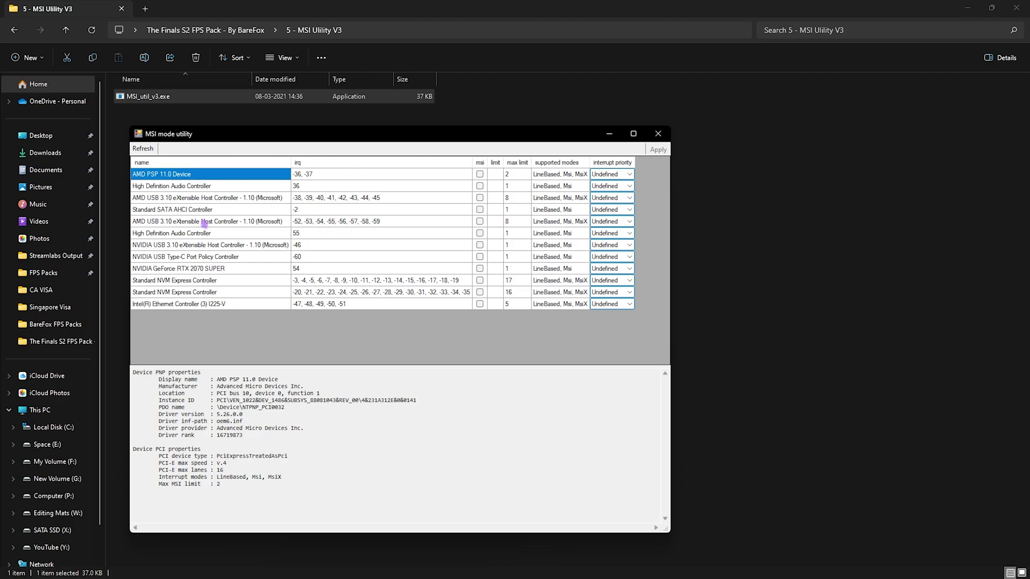
Enable MSI mode with High interrupt priority on the RTX 2070 SUPER, then close the utility
{"action": "left_click", "coordinate": [171, 269]}
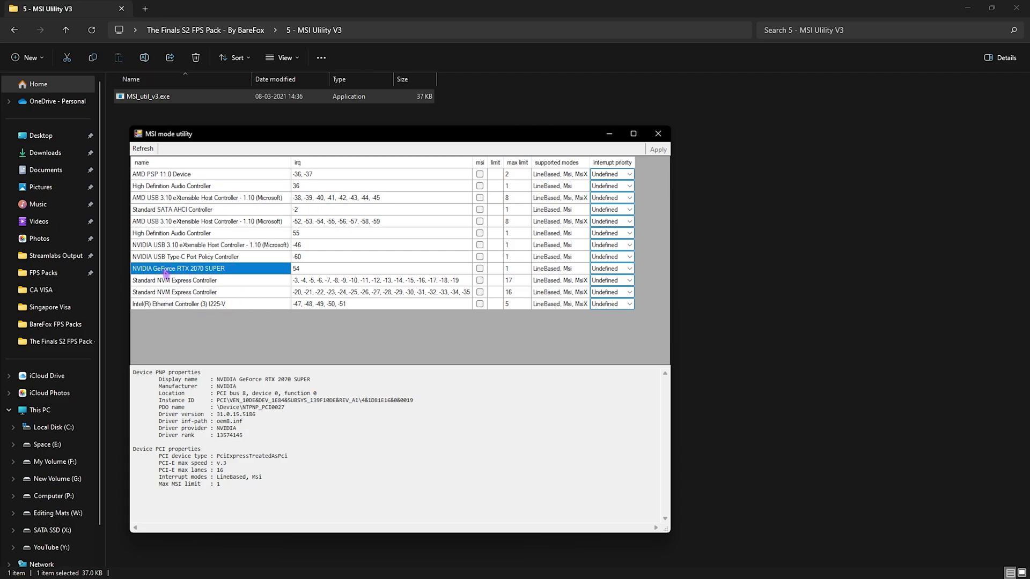
{"action": "left_click", "coordinate": [479, 269]}
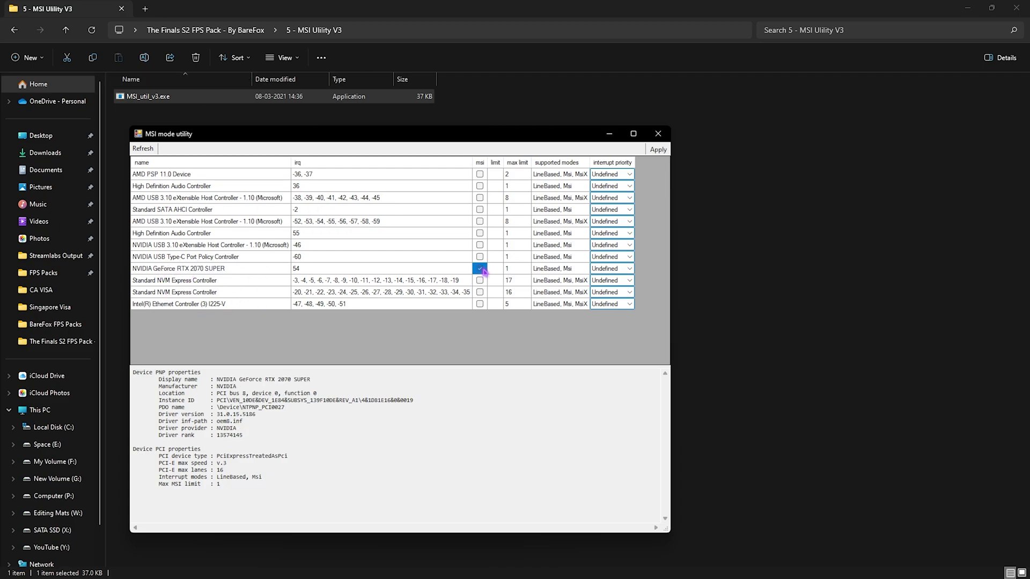
{"action": "left_click", "coordinate": [612, 272]}
{"action": "left_click", "coordinate": [612, 273]}
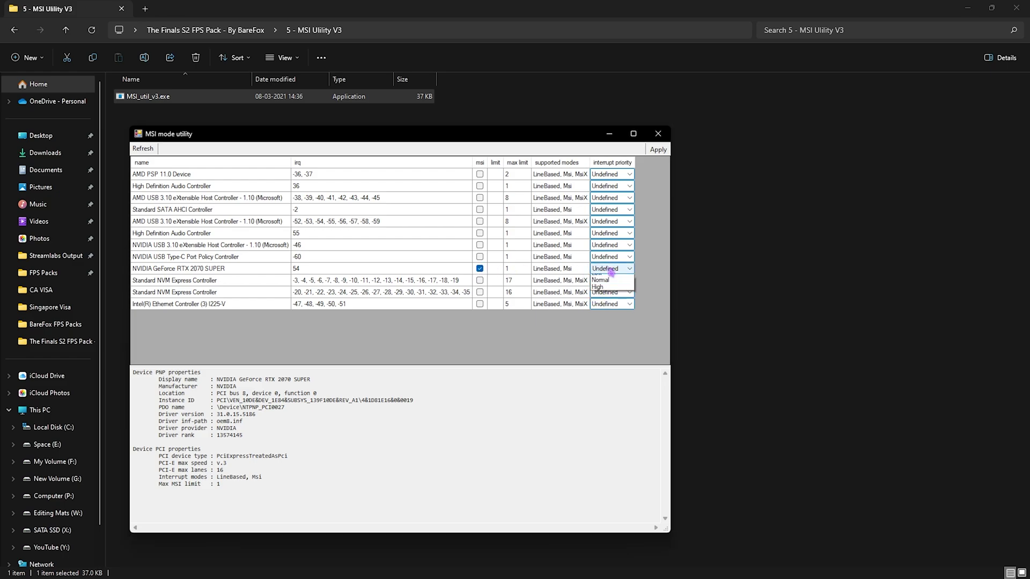
{"action": "left_click", "coordinate": [607, 299]}
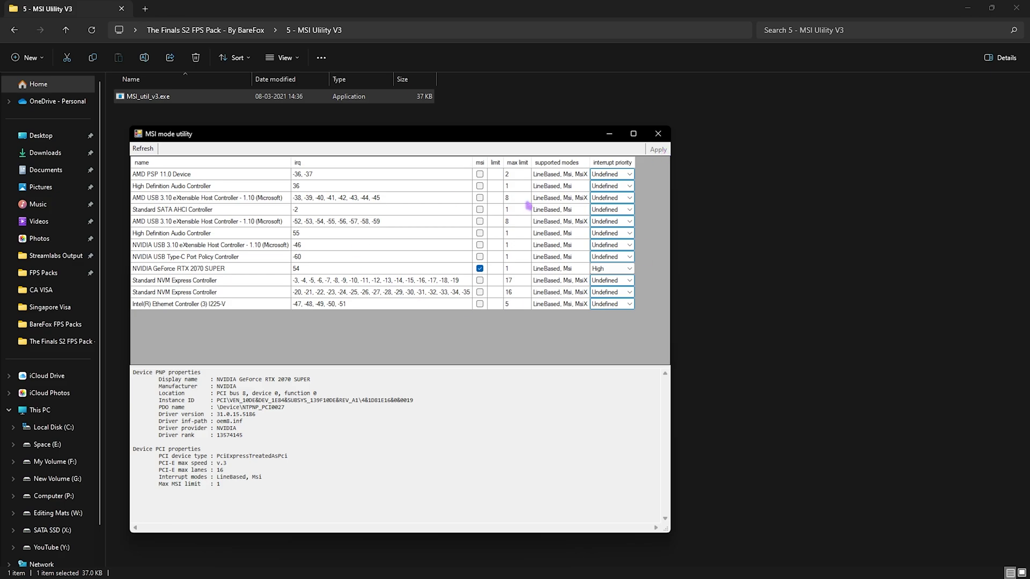
{"action": "left_click", "coordinate": [657, 134]}
{"action": "left_click", "coordinate": [333, 299]}
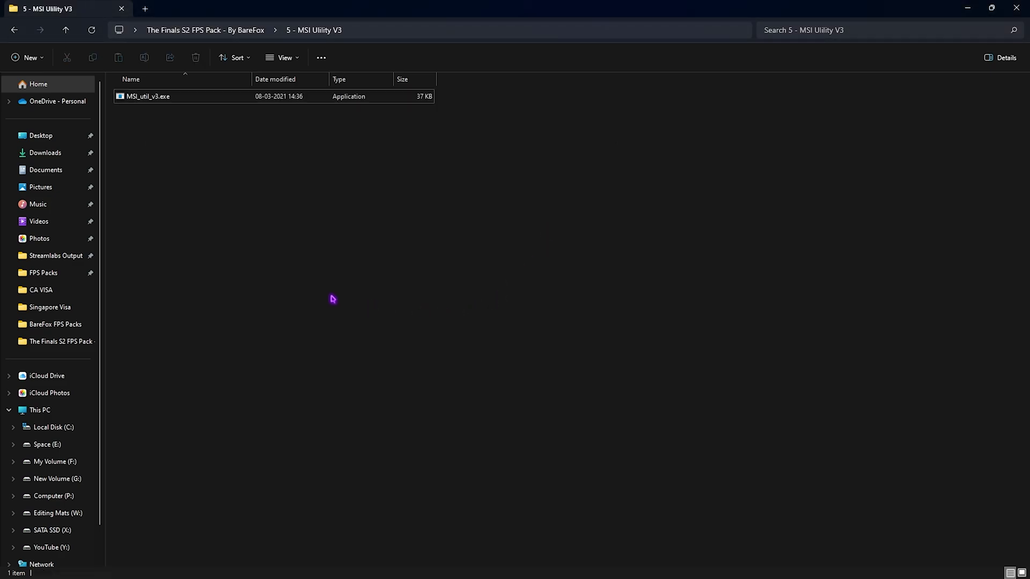
Return to The Finals and open Settings from the pause menu
{"action": "left_click", "coordinate": [230, 30]}
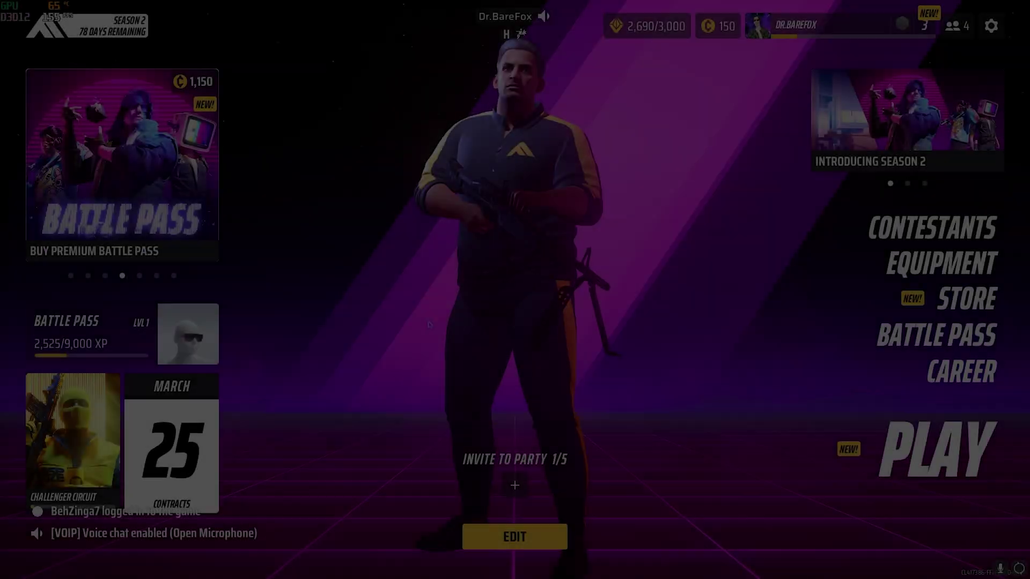
{"action": "key", "text": "Escape"}
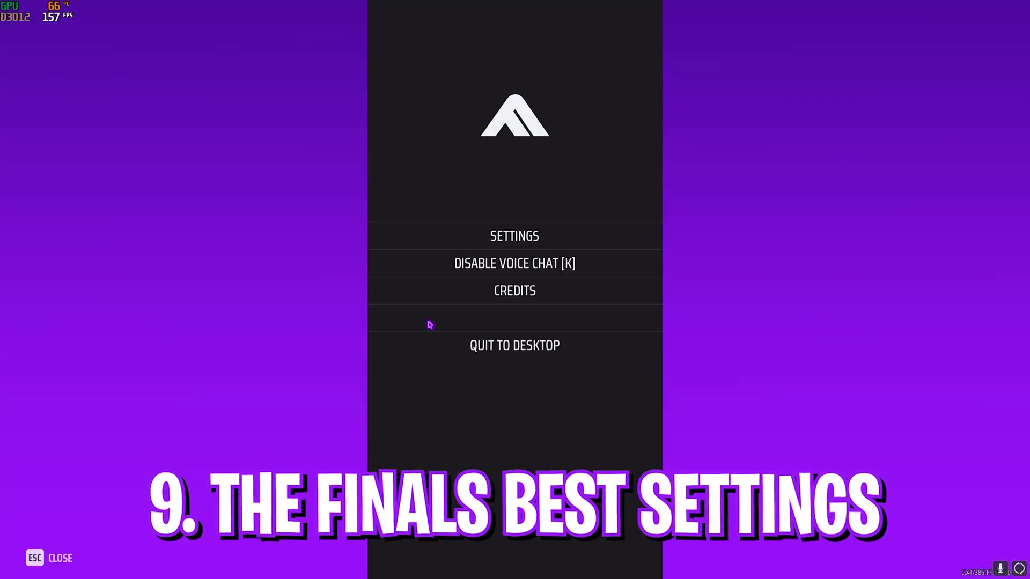
{"action": "left_click", "coordinate": [486, 237]}
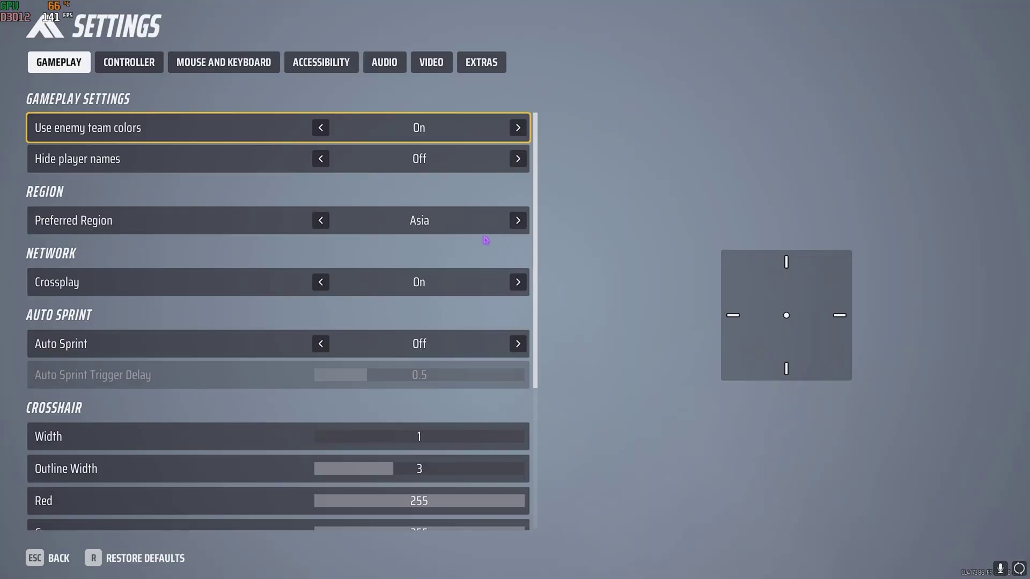
Review the Video tab, keeping NVIDIA DLSS Performance, Fullscreen 1920x1080, VSync Disabled and Low quality
{"action": "left_click", "coordinate": [430, 68]}
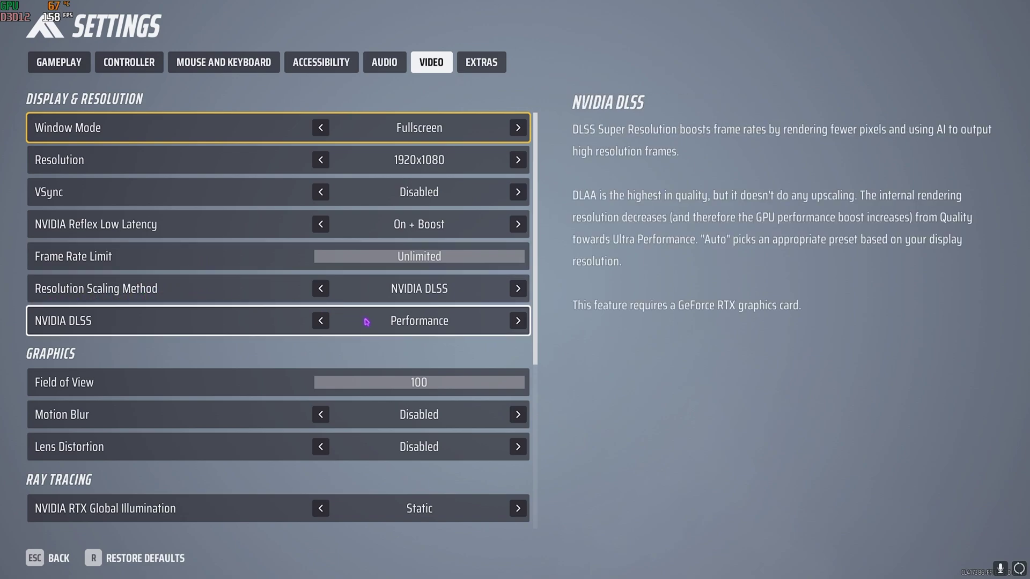
{"action": "left_click", "coordinate": [518, 289]}
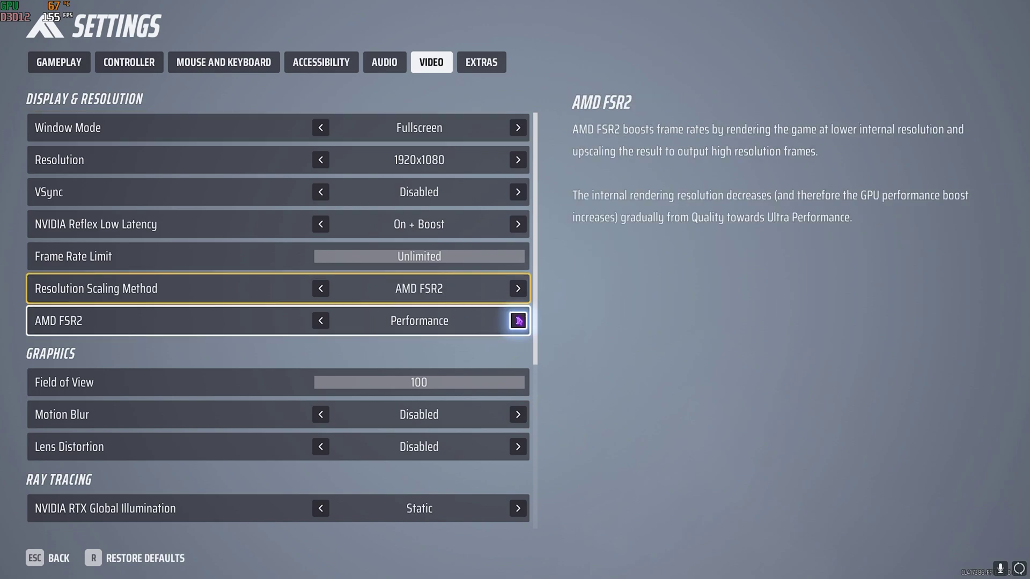
{"action": "scroll", "coordinate": [376, 269], "scroll_direction": "down", "scroll_amount": 2}
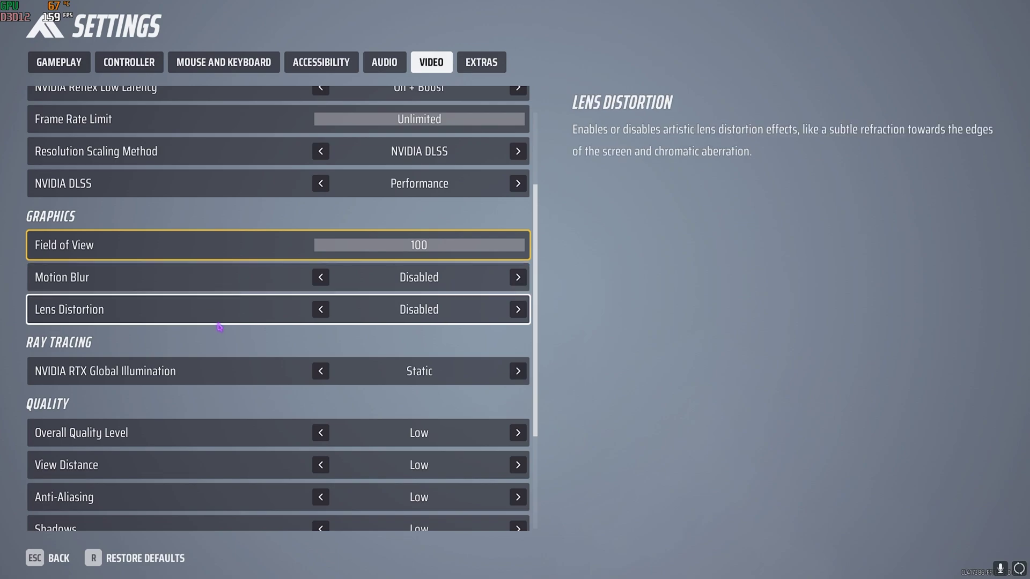
{"action": "scroll", "coordinate": [76, 345], "scroll_direction": "down", "scroll_amount": 1}
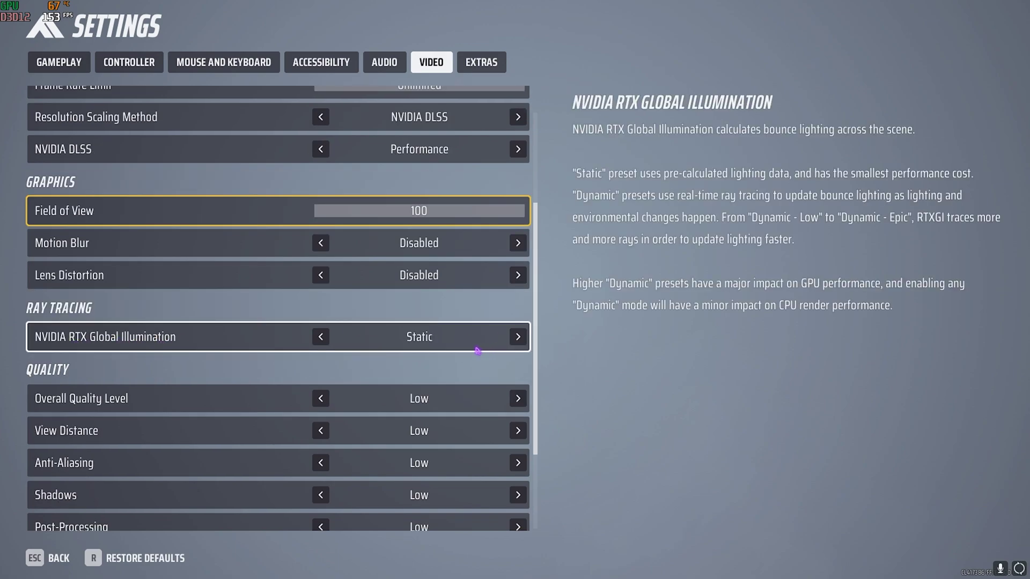
{"action": "left_click", "coordinate": [321, 336]}
{"action": "scroll", "coordinate": [114, 354], "scroll_direction": "down", "scroll_amount": 4}
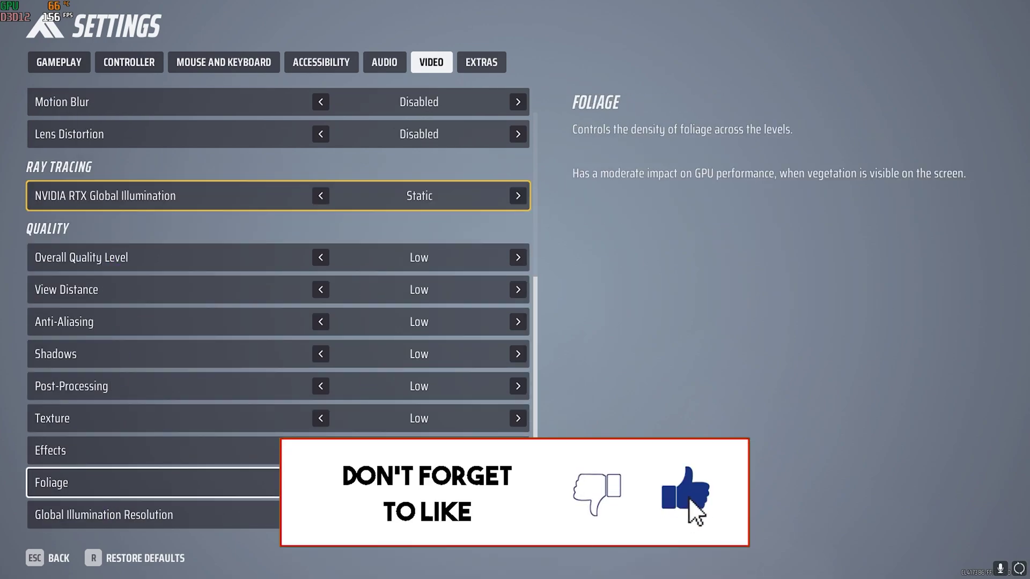
Leave Settings and the pause menu to return to The Finals' main lobby
{"action": "key", "text": "Escape"}
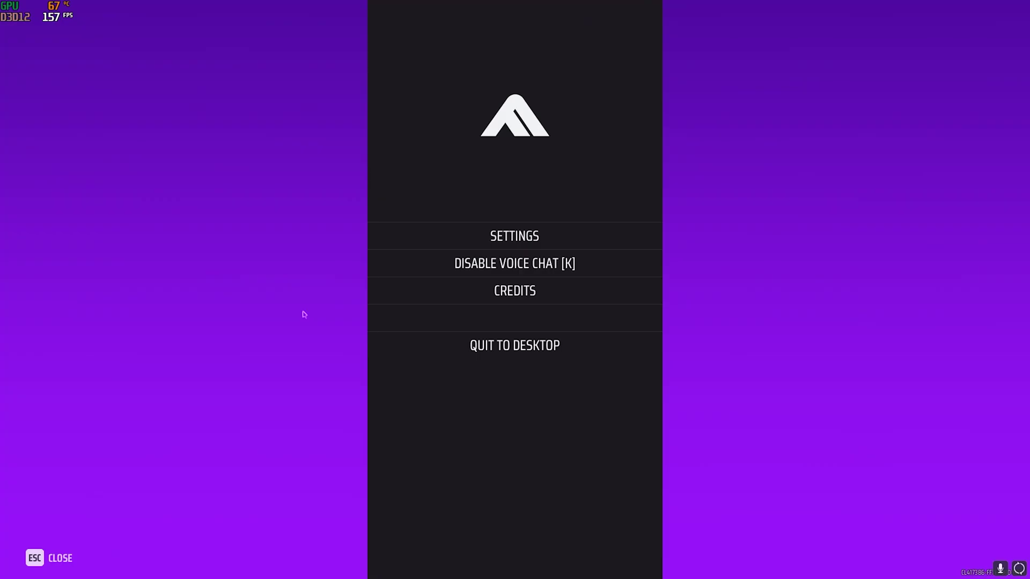
{"action": "key", "text": "Escape"}
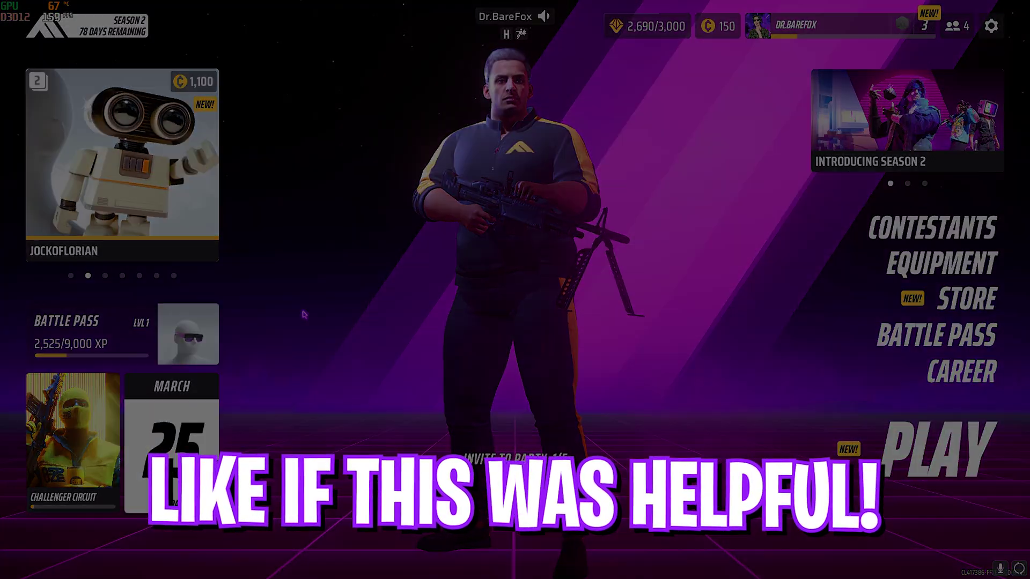